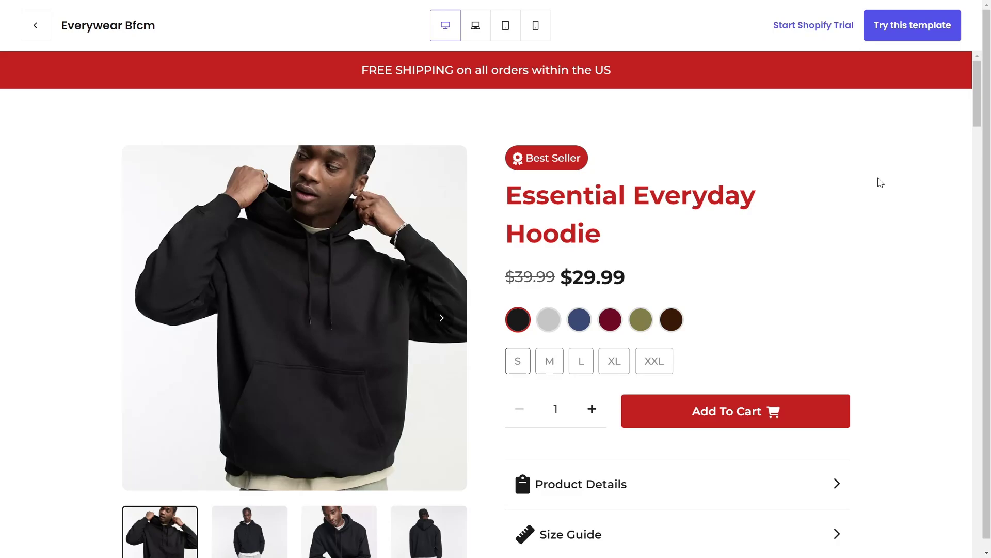
Create a new blank page of the Product type
scroll(776, 320, down, 10)
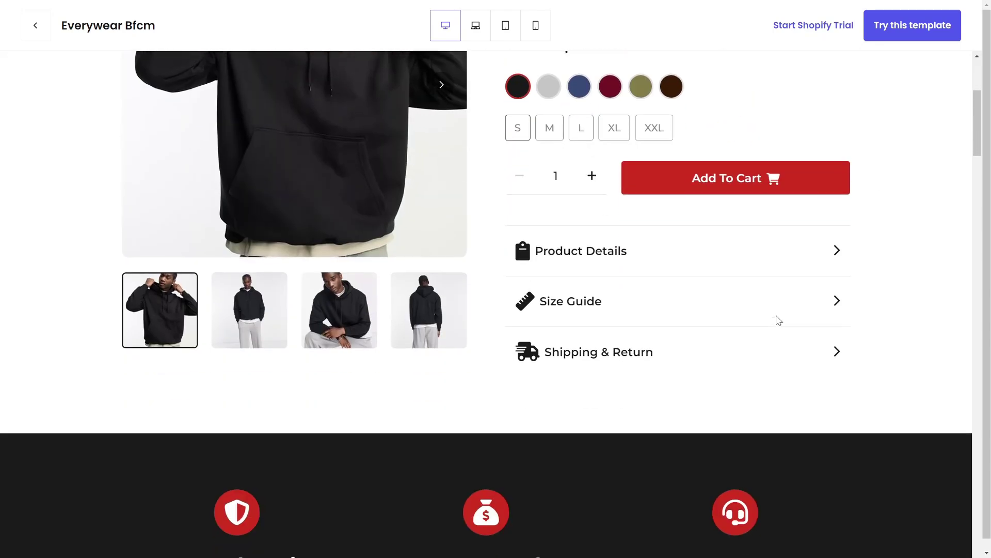
scroll(776, 316, down, 20)
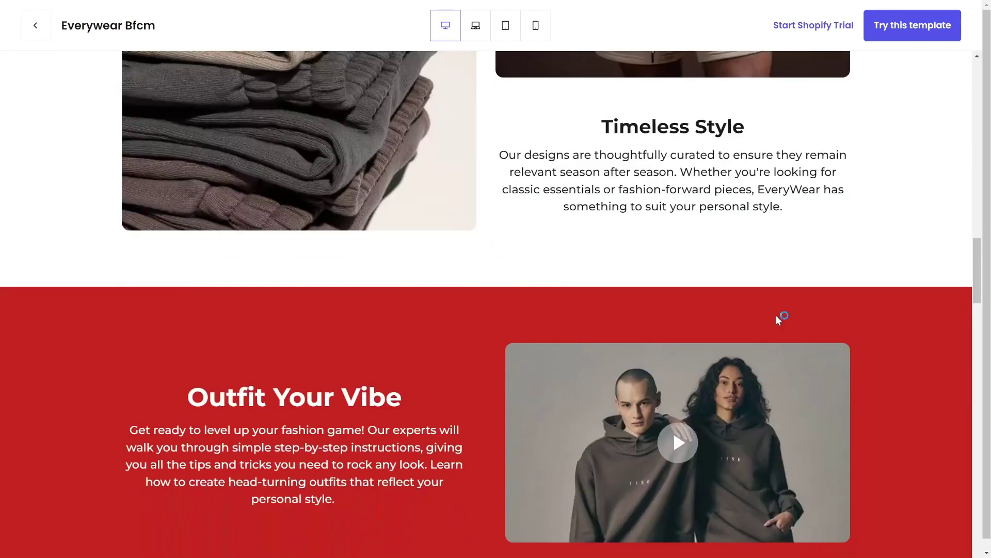
scroll(778, 319, down, 20)
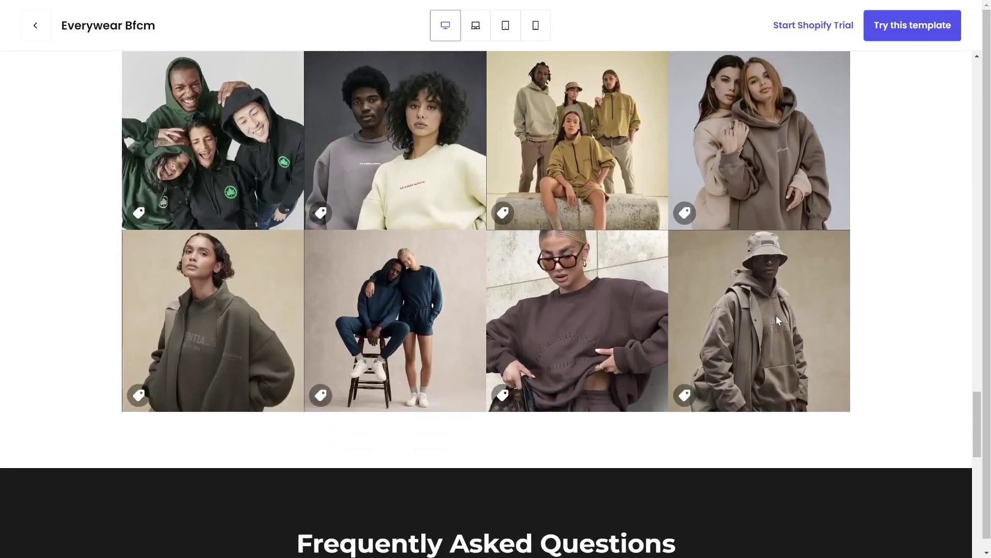
scroll(777, 320, down, 4)
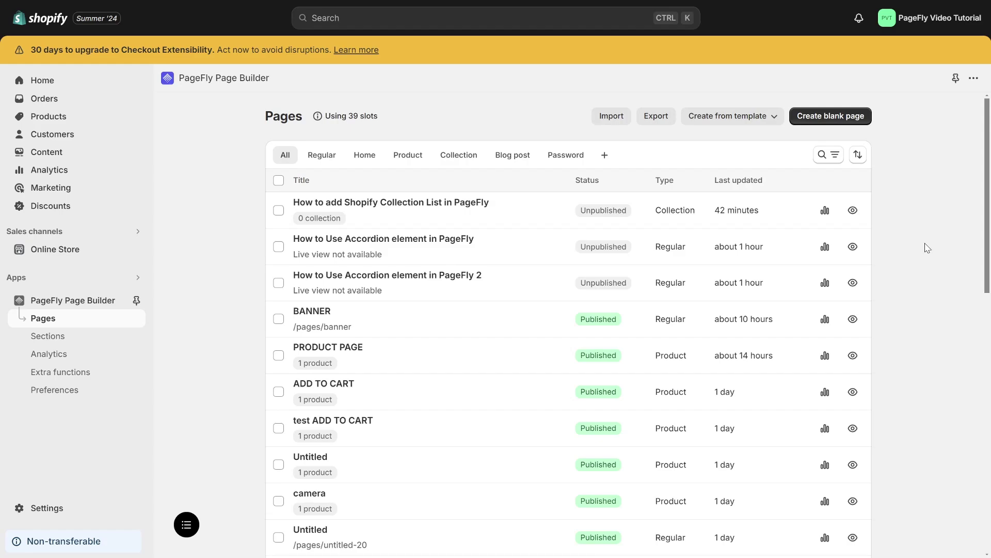
click(746, 119)
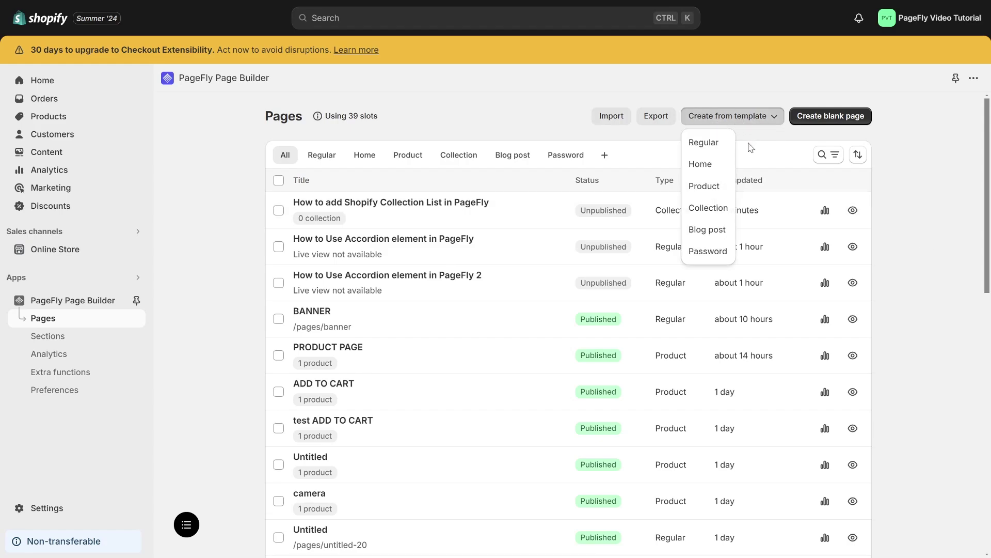
click(835, 121)
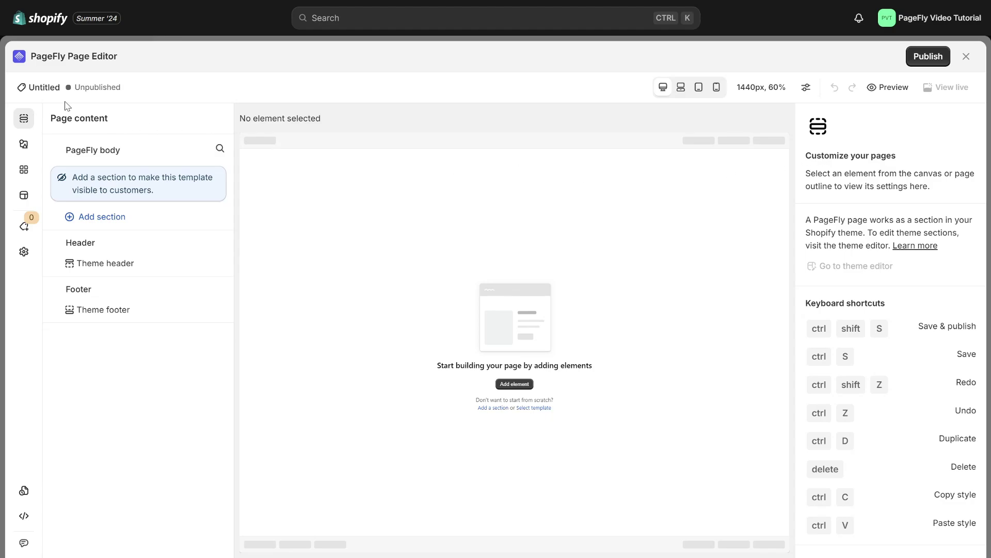
Rename the untitled page to 'PRODUCT PAGE'
click(28, 85)
text(PRODUCT PAGE)
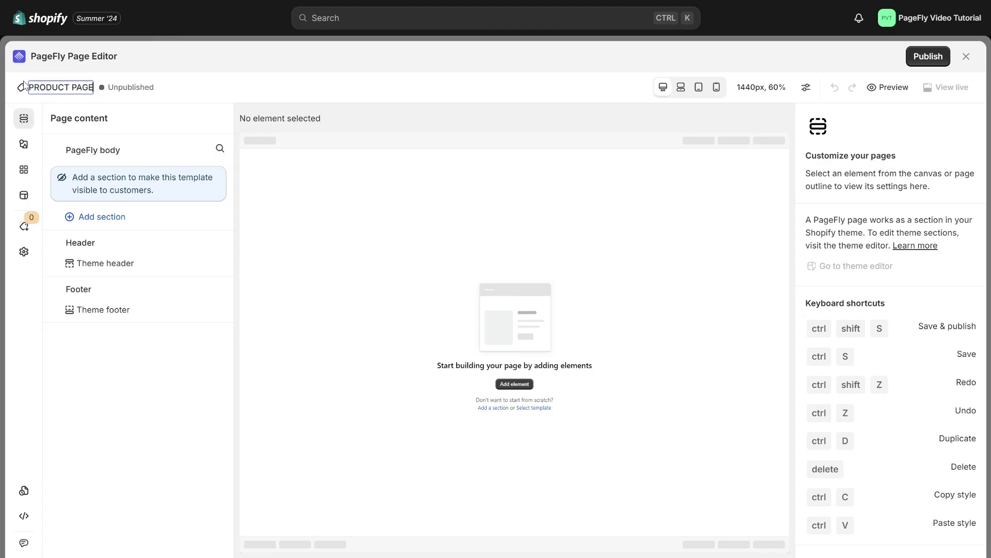
key(Return)
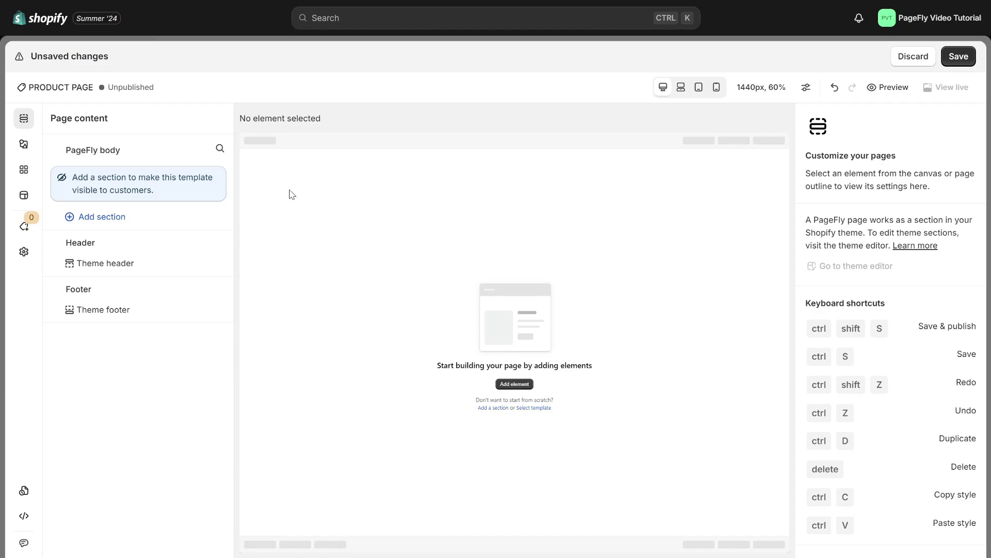
Assign the three 100% WHEY GOLD STANDARD products, then try applying the page to all products
click(24, 228)
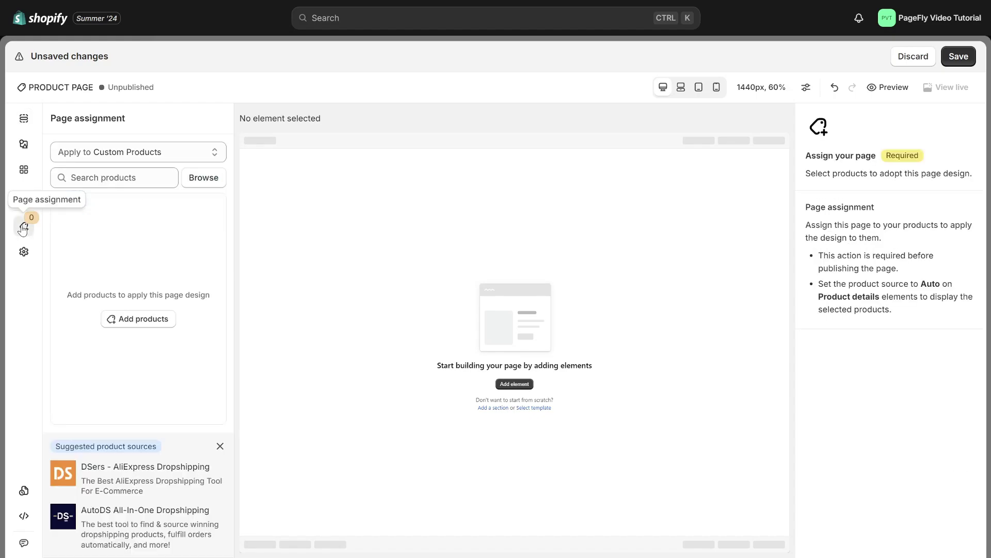
click(152, 324)
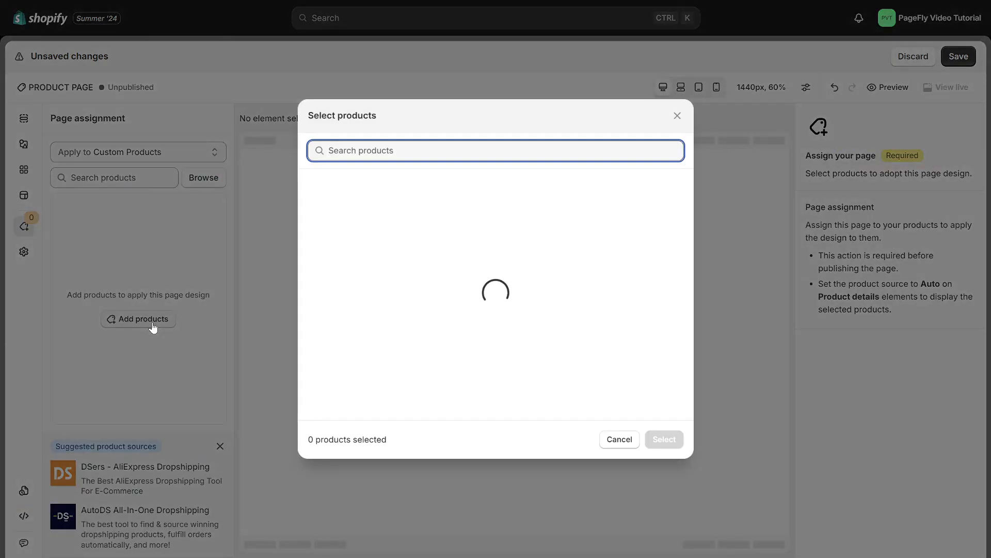
click(396, 187)
click(398, 222)
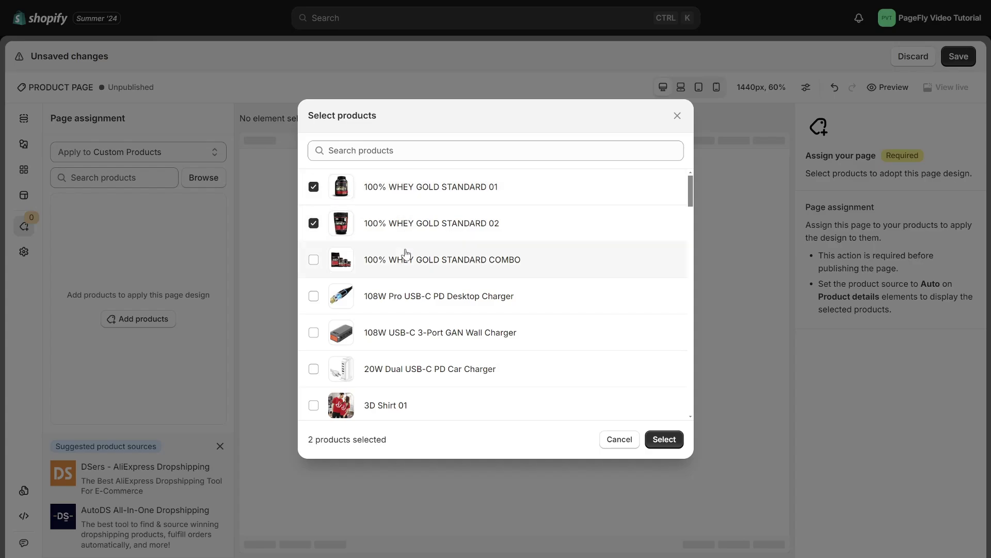
click(401, 259)
click(664, 439)
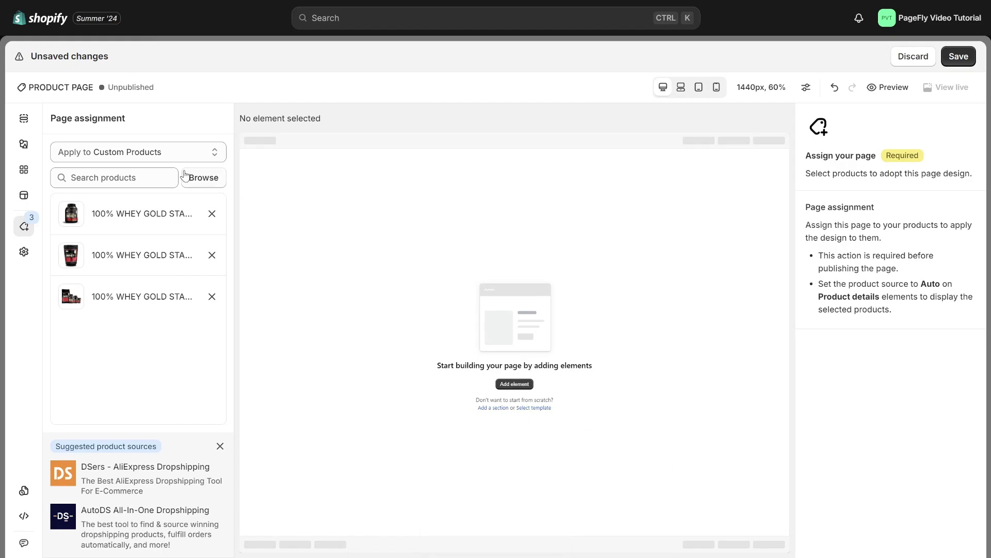
click(142, 152)
click(94, 164)
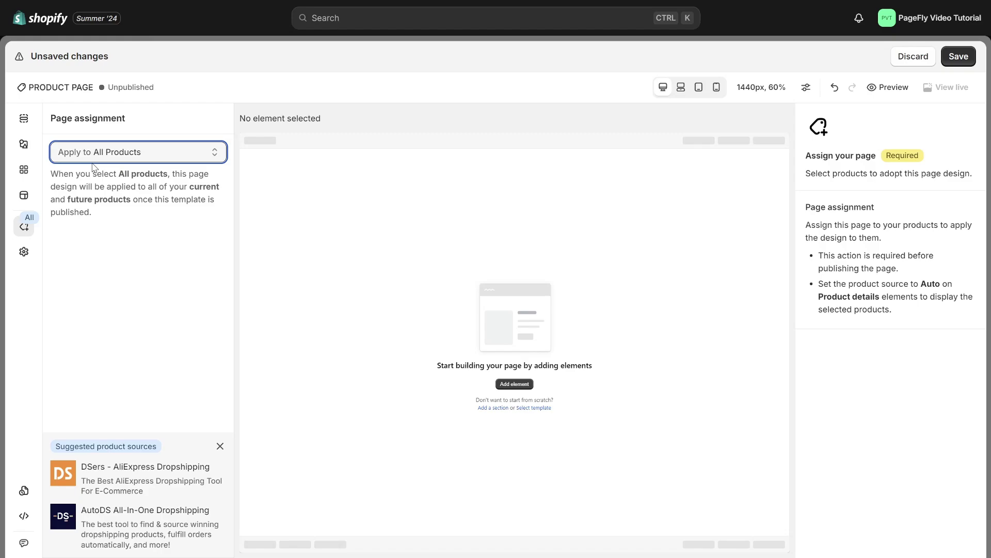
Return to custom products and assign only the Elegant Lace A-Line Bridesmaid Dress
click(126, 153)
click(135, 177)
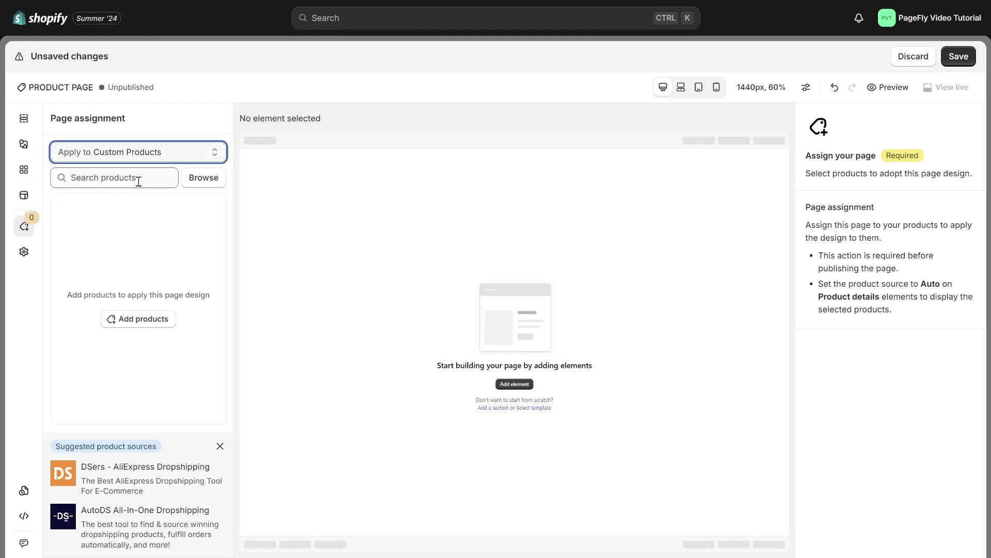
click(205, 181)
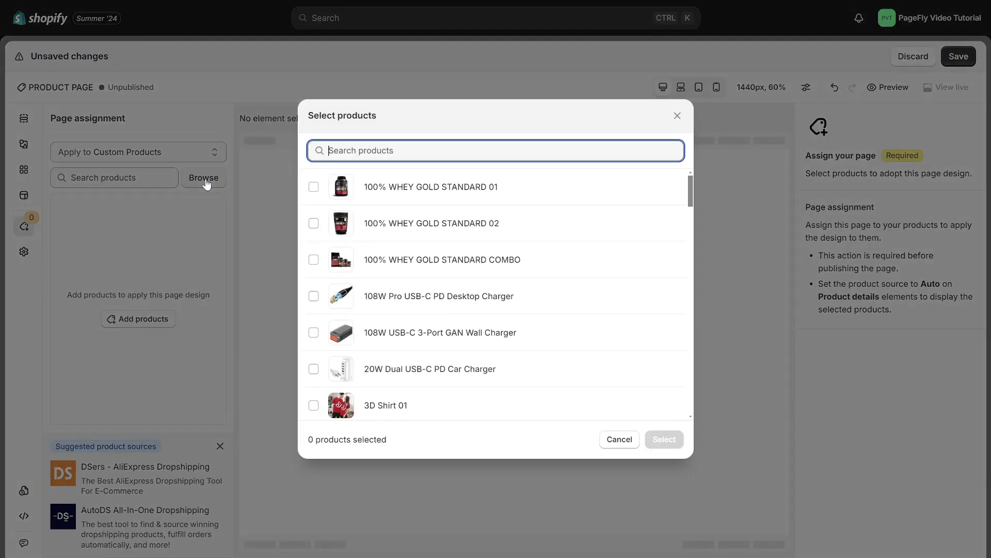
text(ELEGANT)
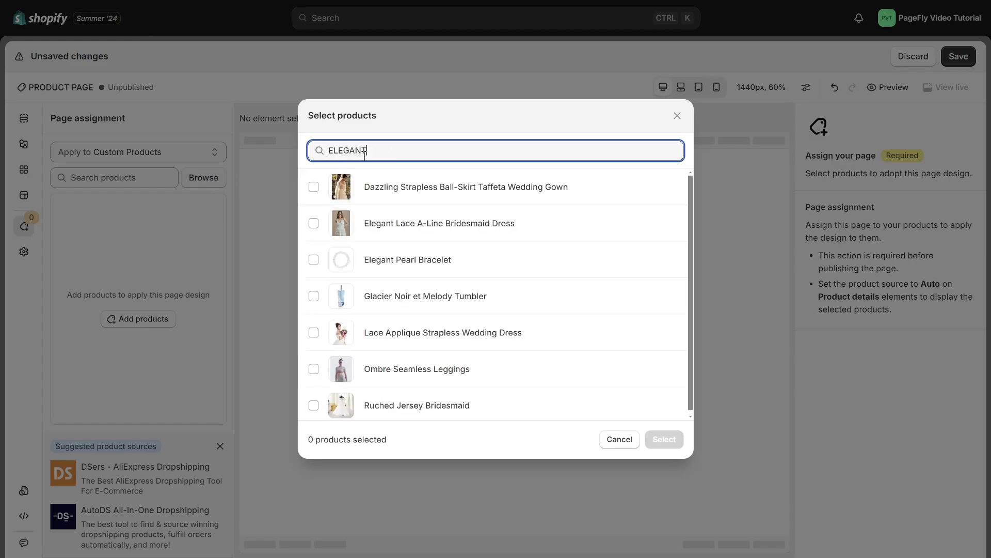
click(424, 237)
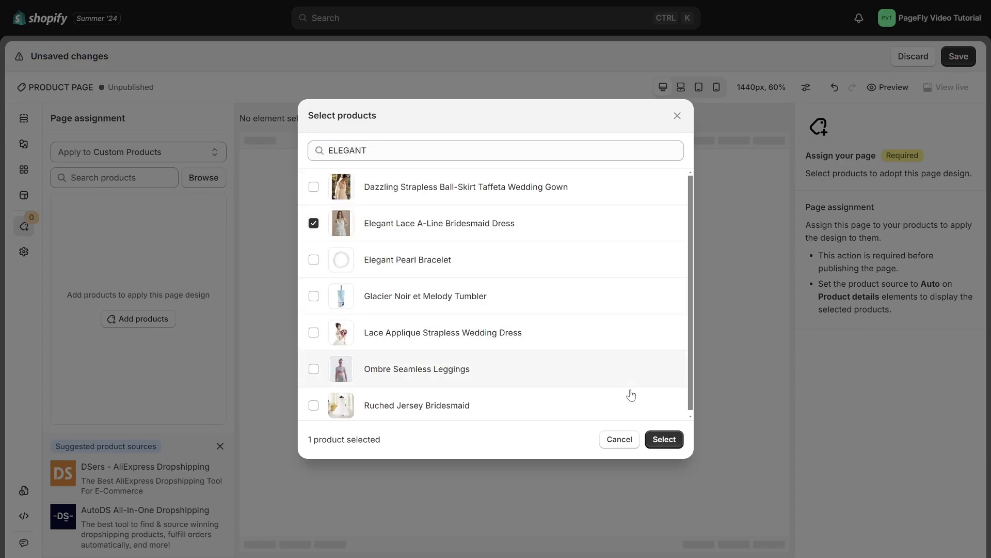
click(663, 439)
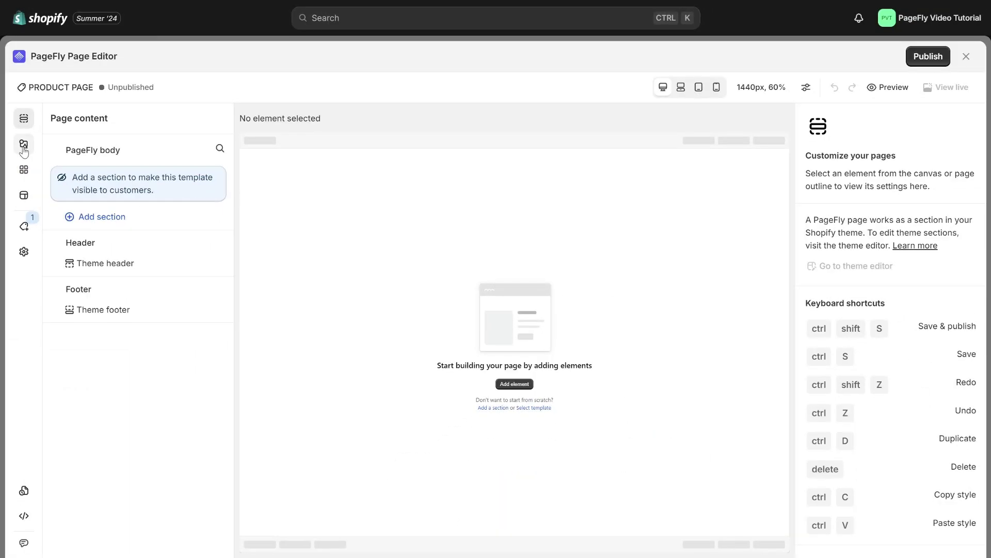
Place a Shopify Product details block on the empty page
click(24, 147)
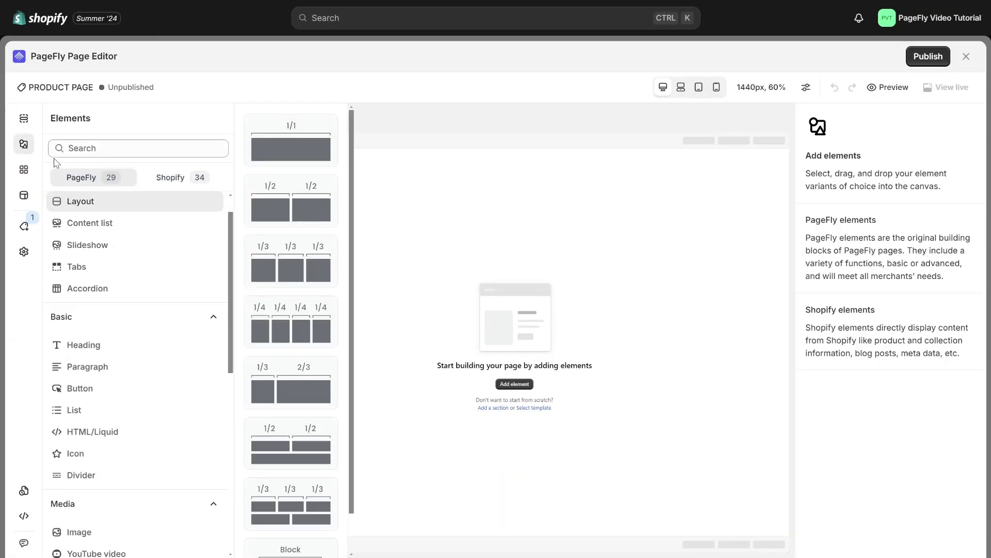
click(174, 182)
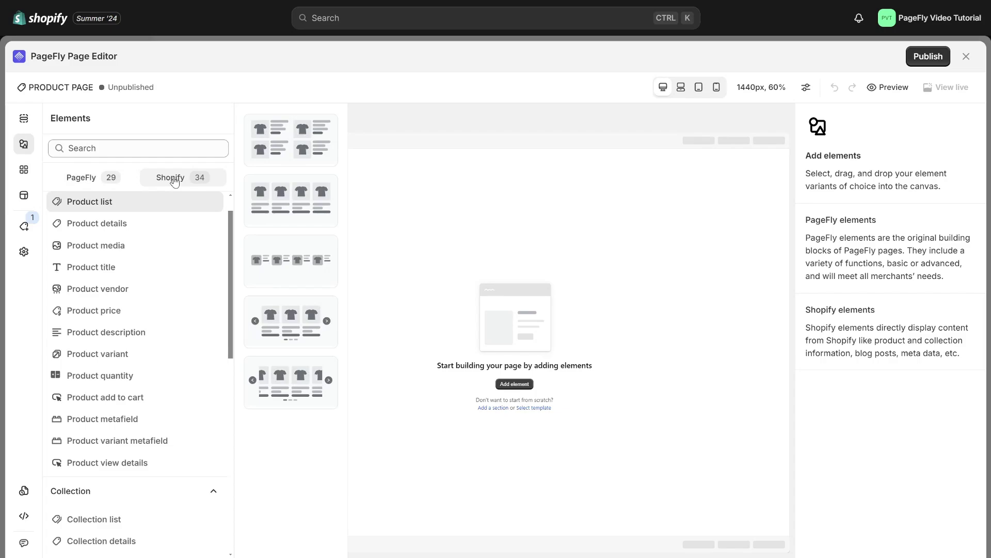
click(126, 223)
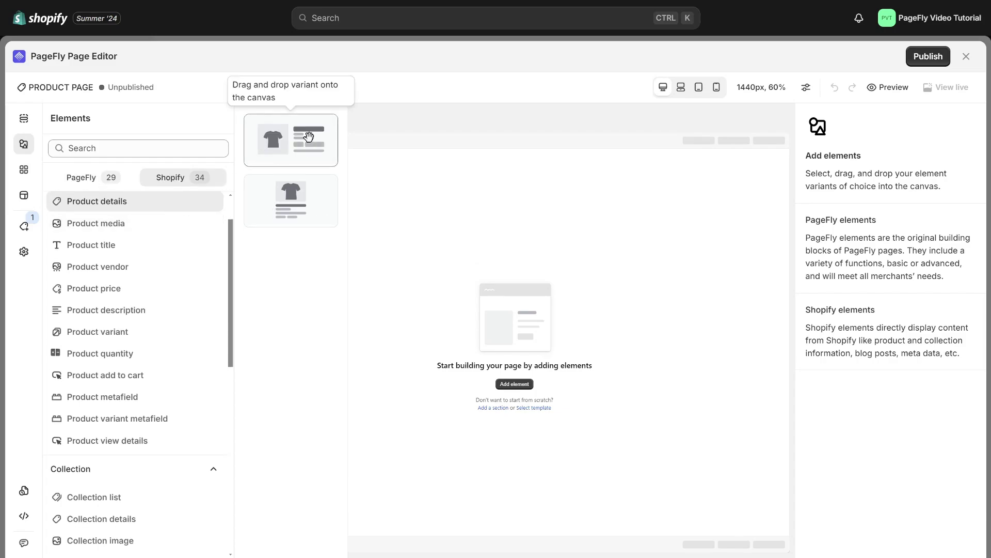
drag(308, 136, 469, 227)
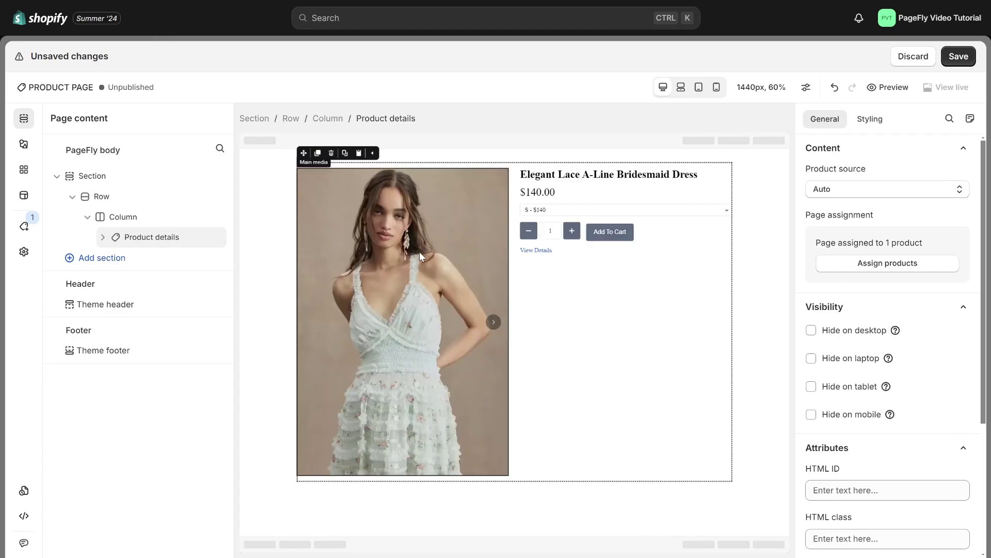
Show the product media thumbnail list on the left at 104 px
click(432, 240)
click(541, 119)
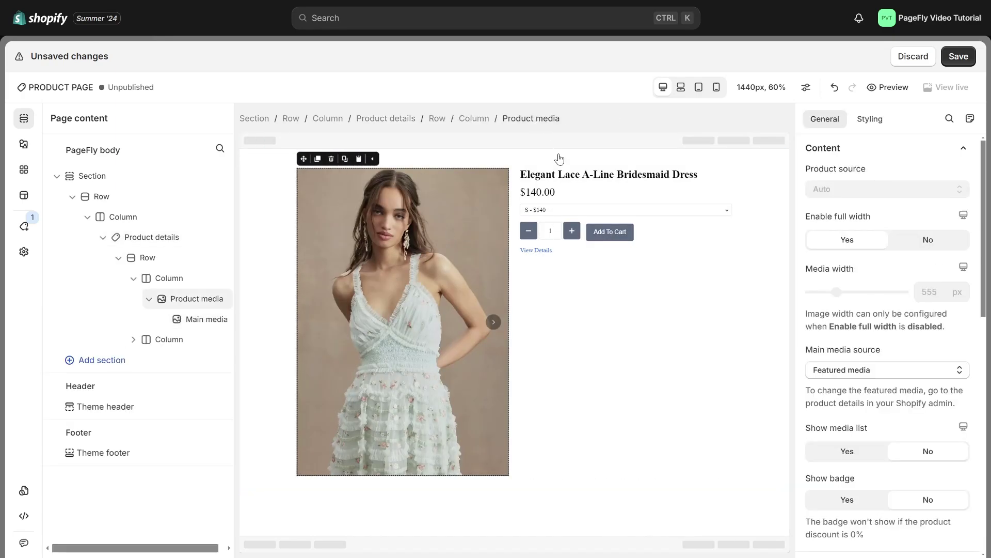
click(847, 450)
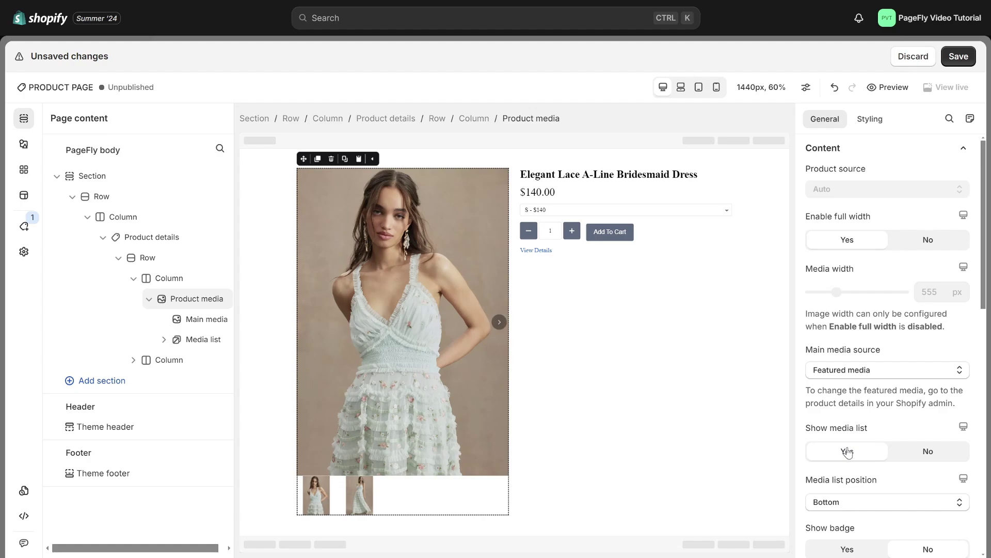
click(871, 502)
click(848, 473)
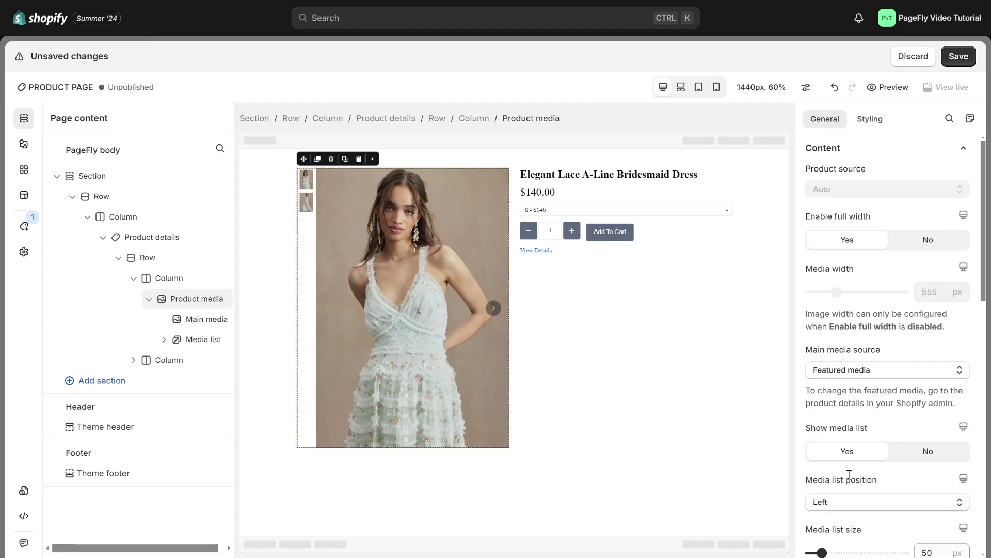
scroll(849, 474, down, 3)
drag(825, 435, 835, 436)
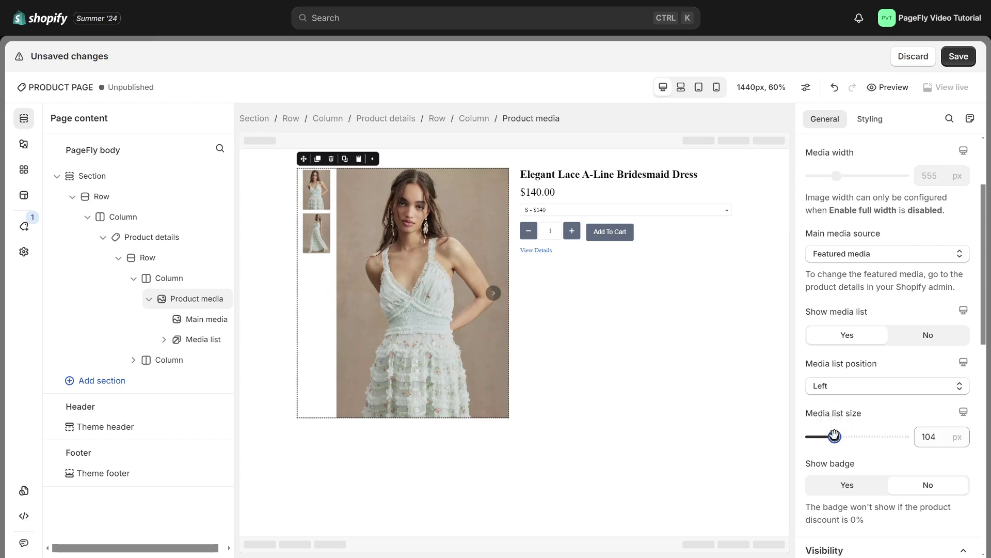
Turn on the sale badge and trim its text to just the discount percentage
click(853, 488)
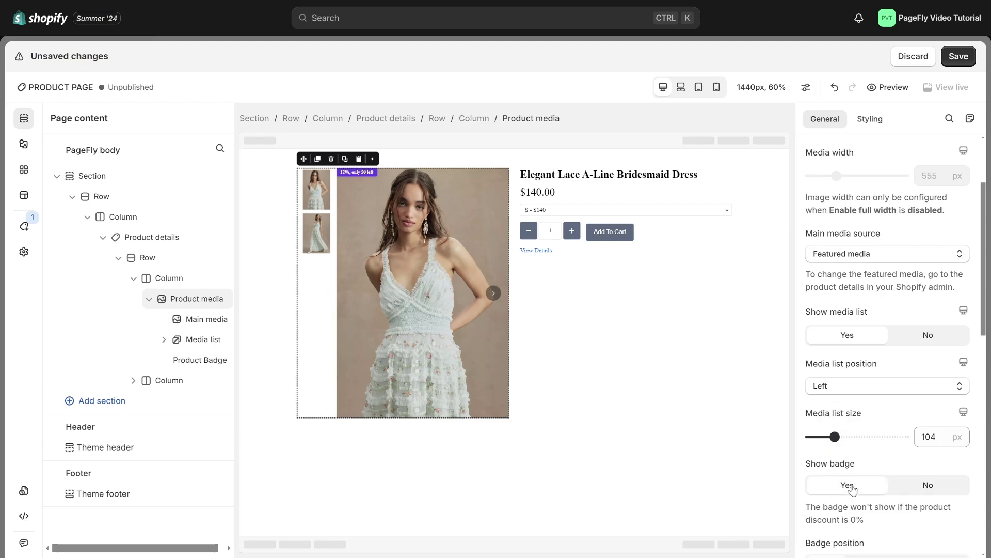
click(356, 172)
drag(945, 191, 873, 190)
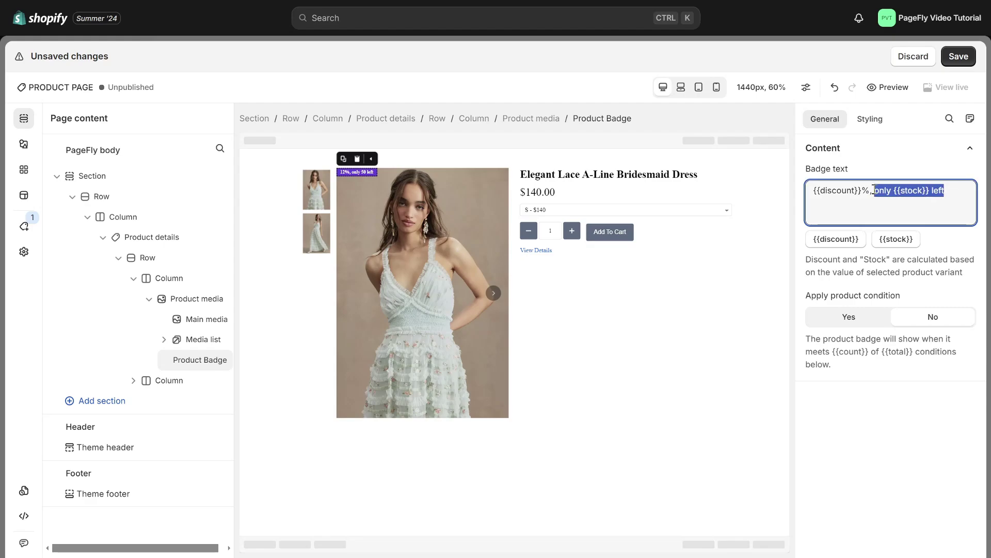
key(BackSpace)
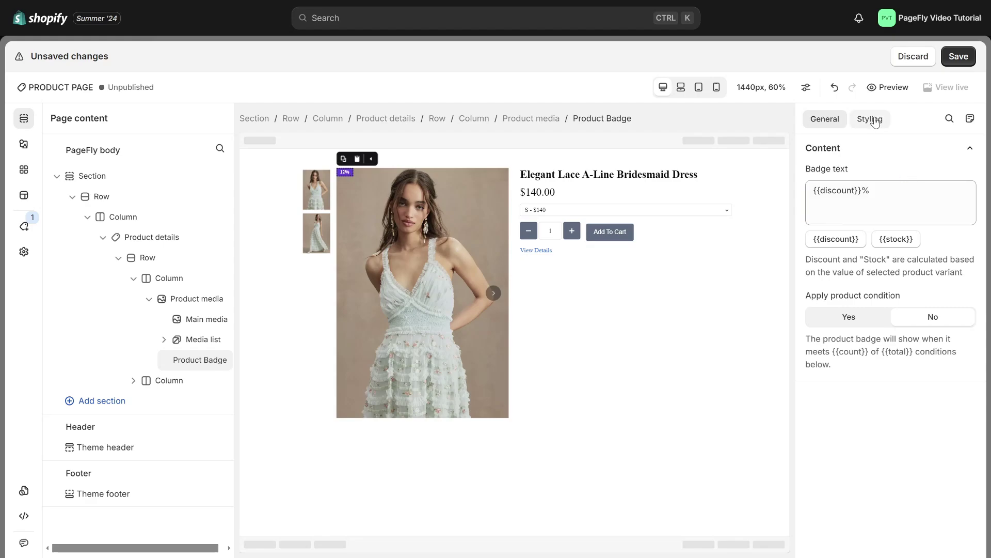
click(871, 120)
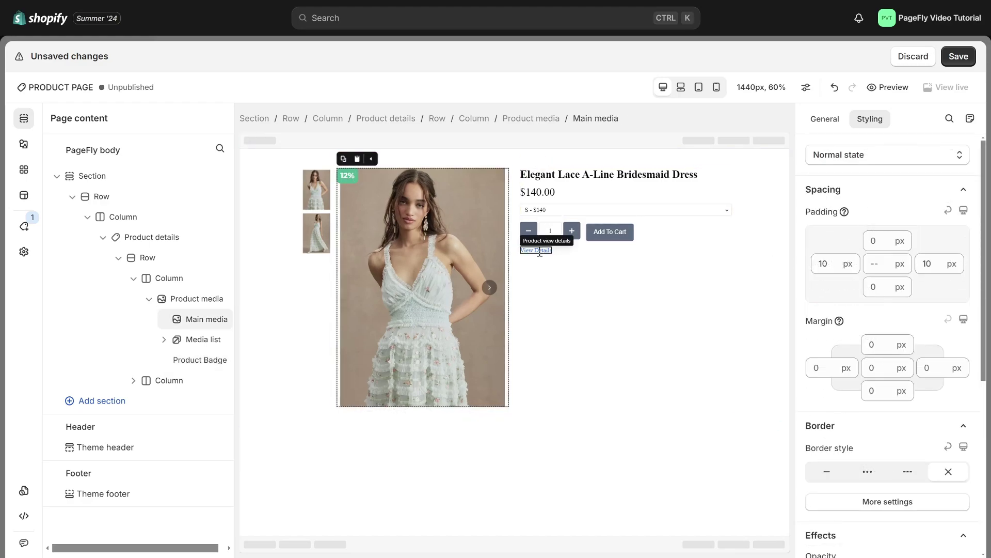
Make Add To Cart full width with left margin 0 and top margin 20
click(548, 234)
click(559, 236)
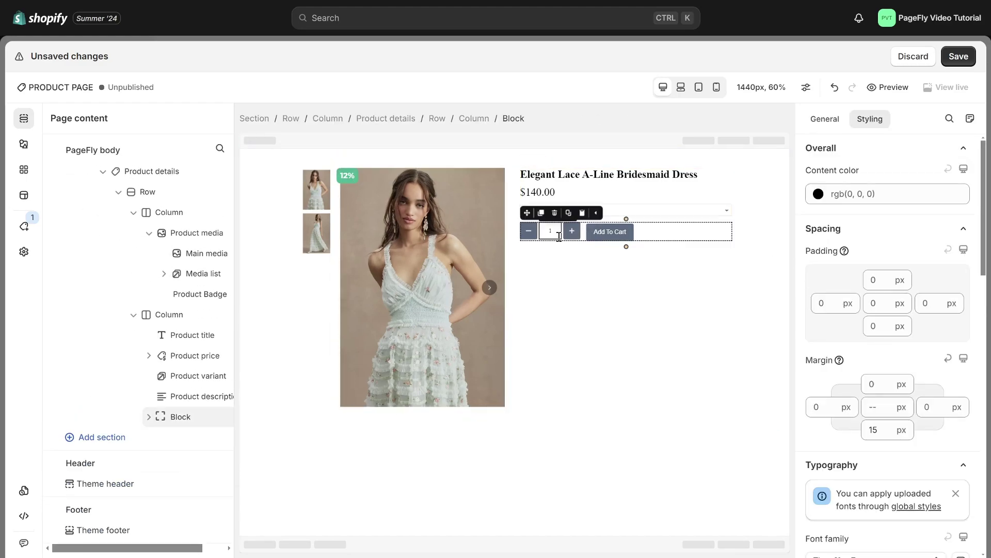
click(610, 231)
click(824, 119)
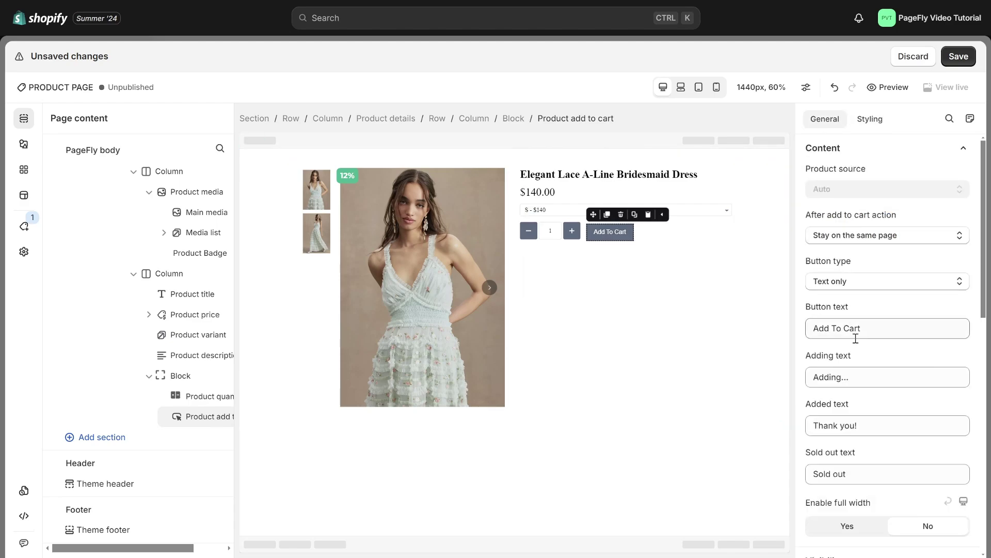
scroll(856, 338, down, 3)
click(846, 350)
scroll(843, 356, up, 3)
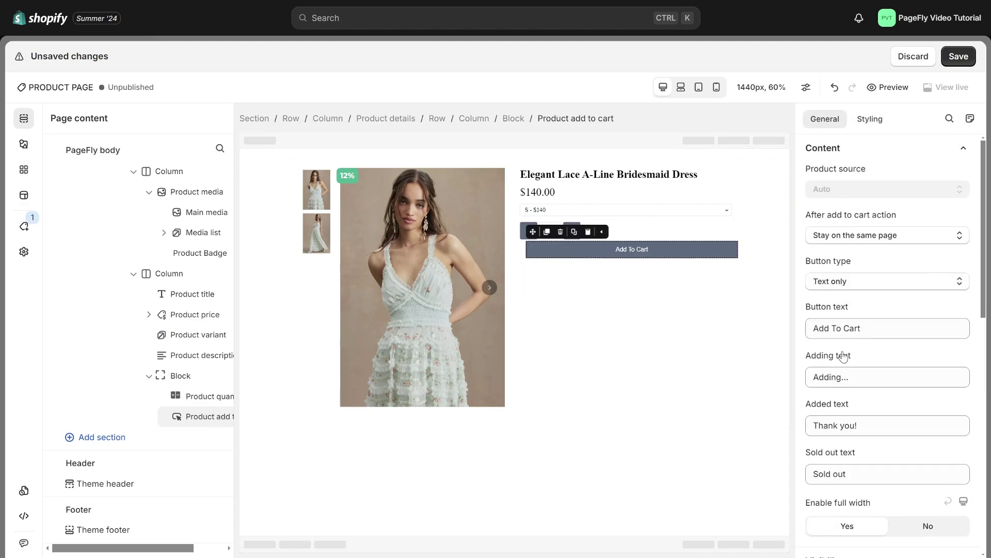
click(878, 128)
scroll(882, 289, down, 3)
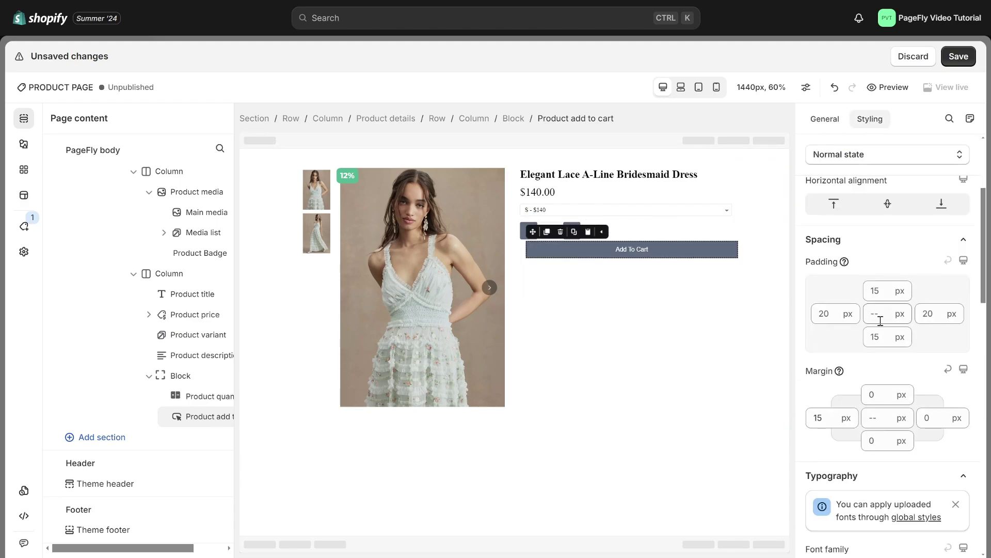
click(826, 417)
text(0)
key(Tab)
text(20)
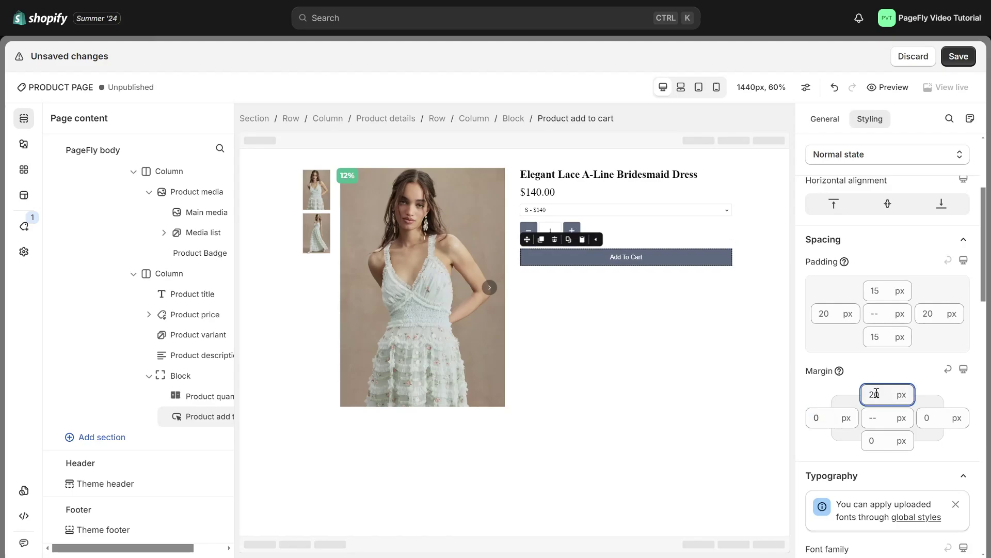
Display the size variants as horizontal radio buttons spaced 45 px apart
click(631, 212)
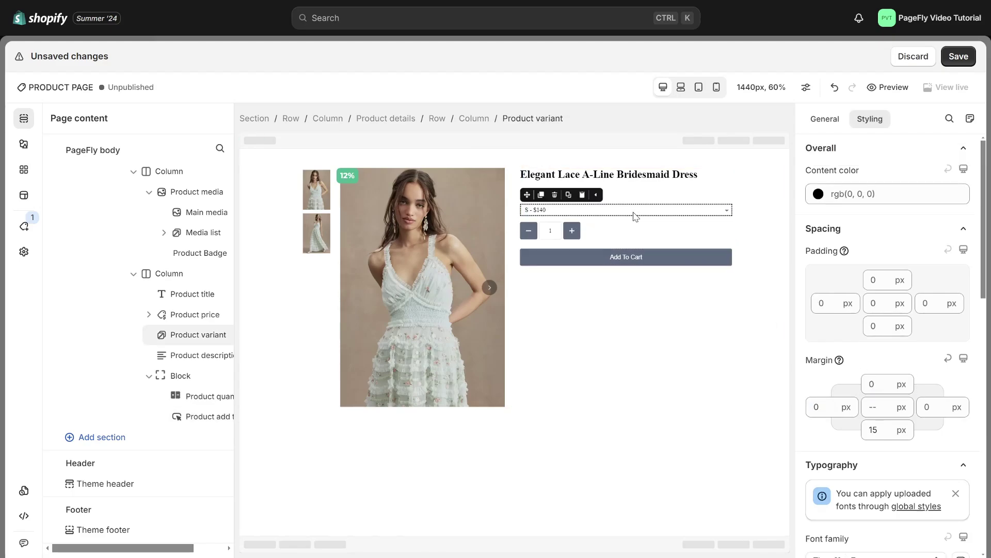
click(823, 119)
click(849, 333)
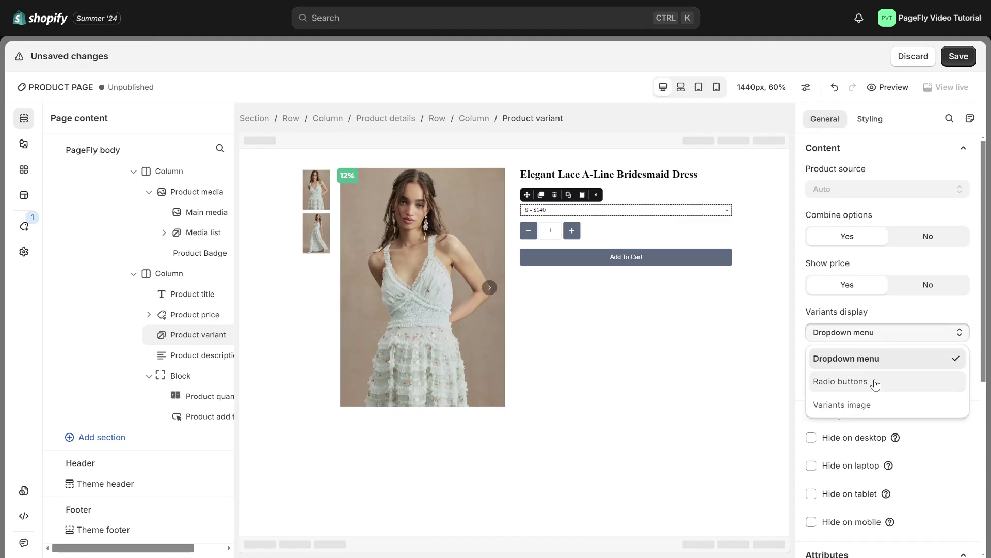
click(874, 382)
click(851, 382)
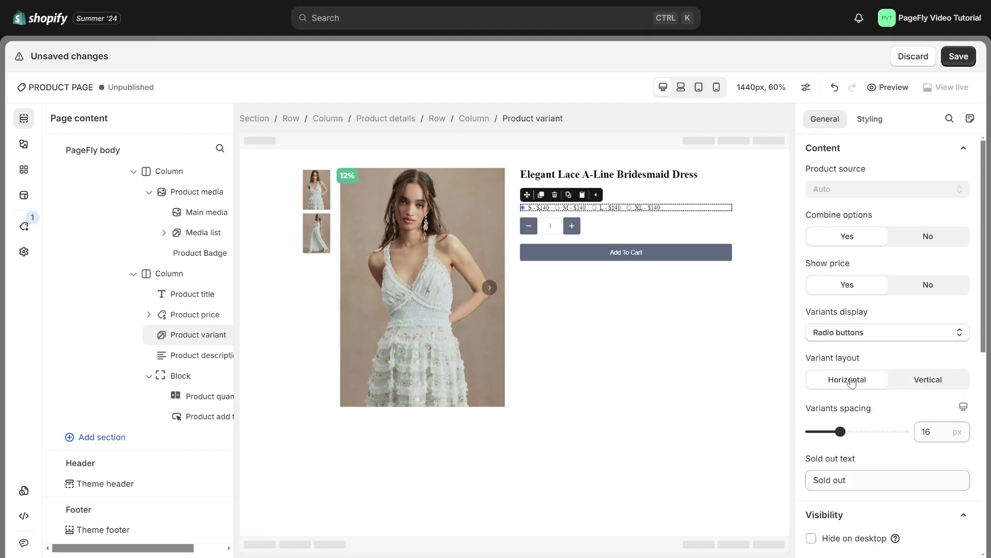
drag(840, 432, 894, 433)
click(638, 194)
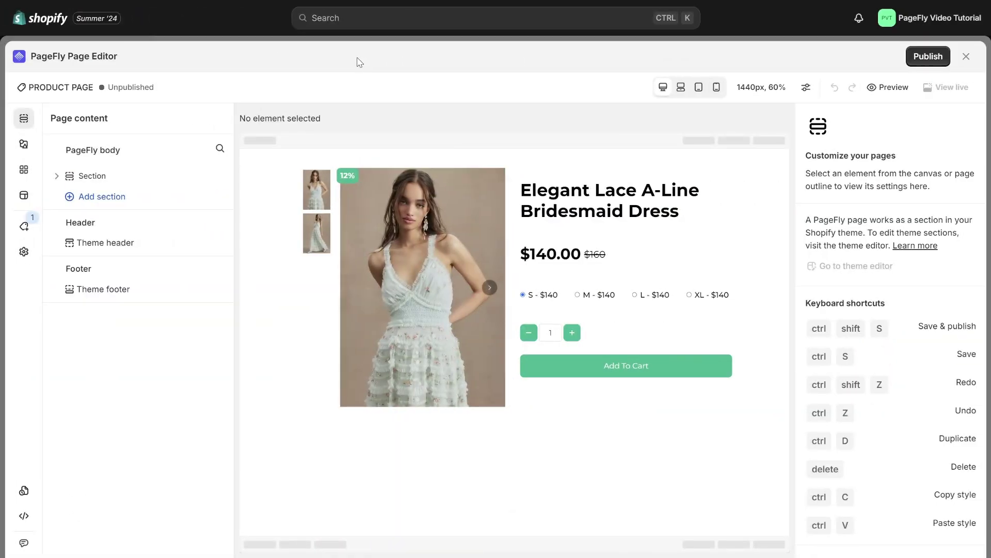
Drop a three-column star content list below the product details and set its headings to 26 px
click(23, 144)
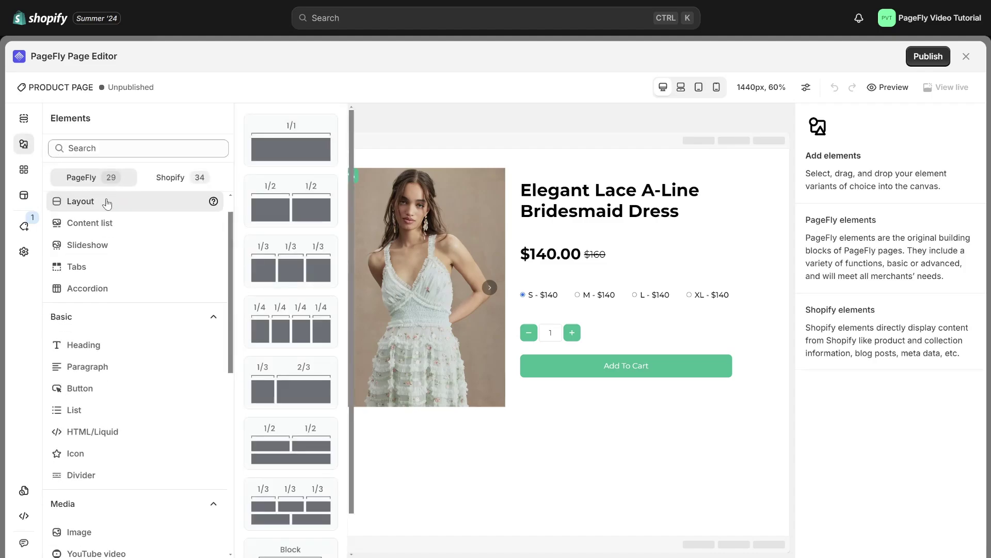
mouse_move(122, 226)
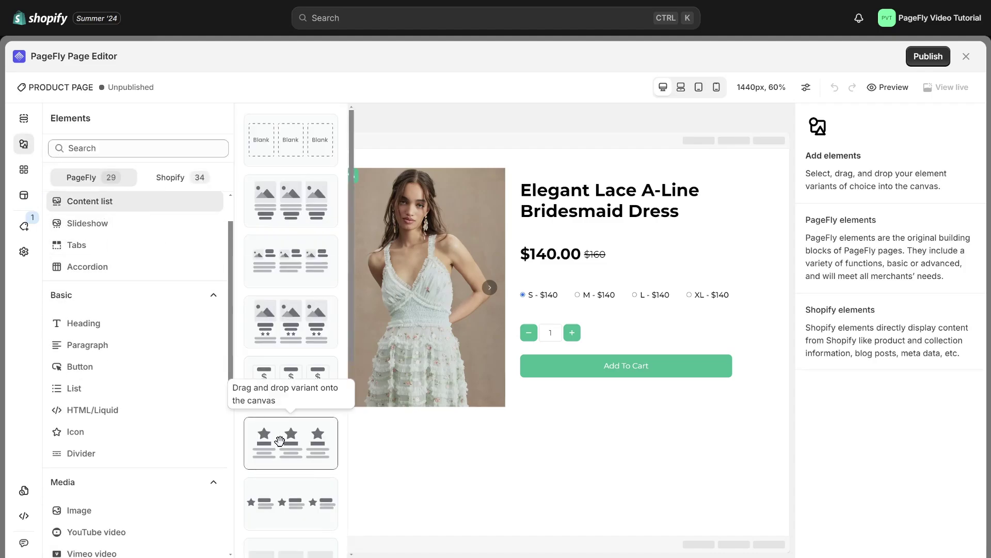
drag(288, 439, 418, 457)
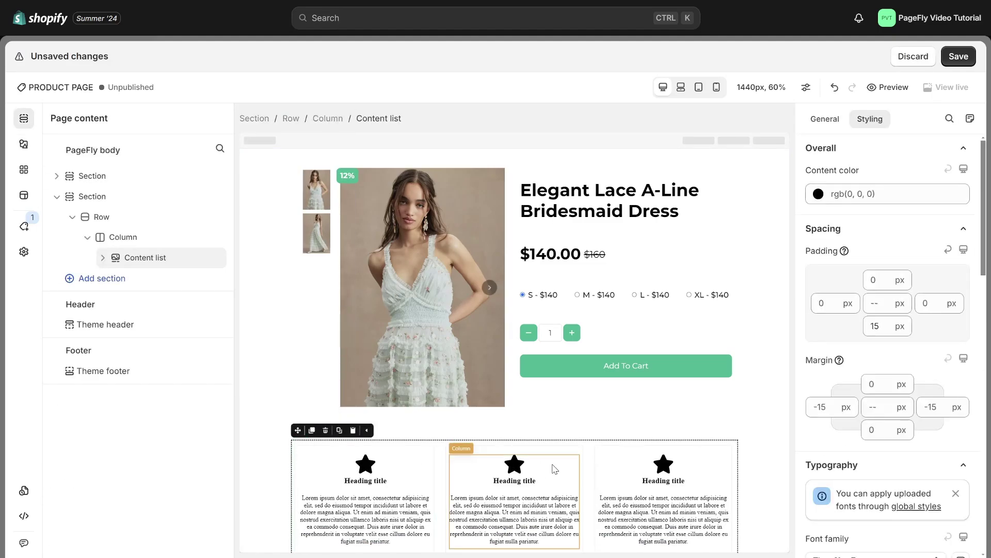
scroll(611, 452, down, 1)
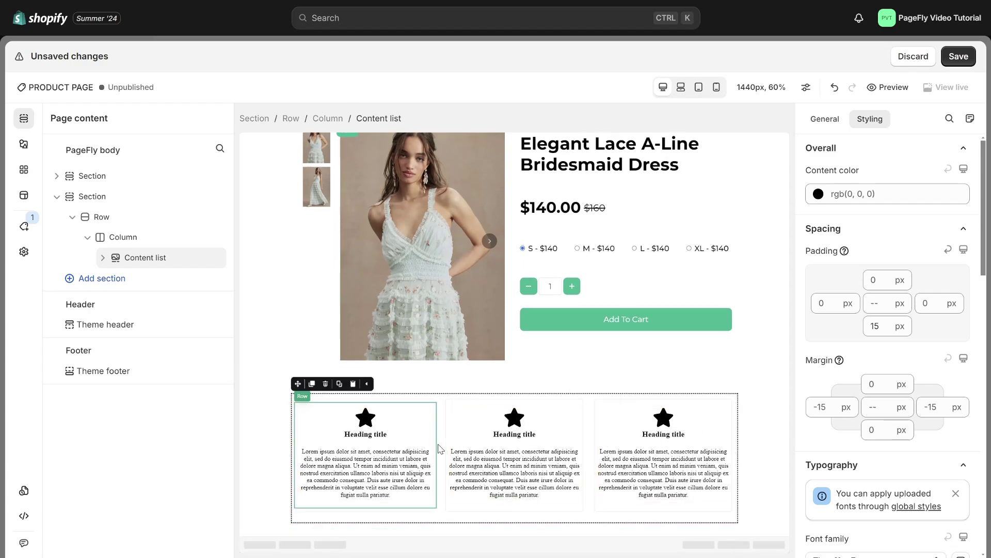
click(653, 433)
scroll(911, 405, down, 5)
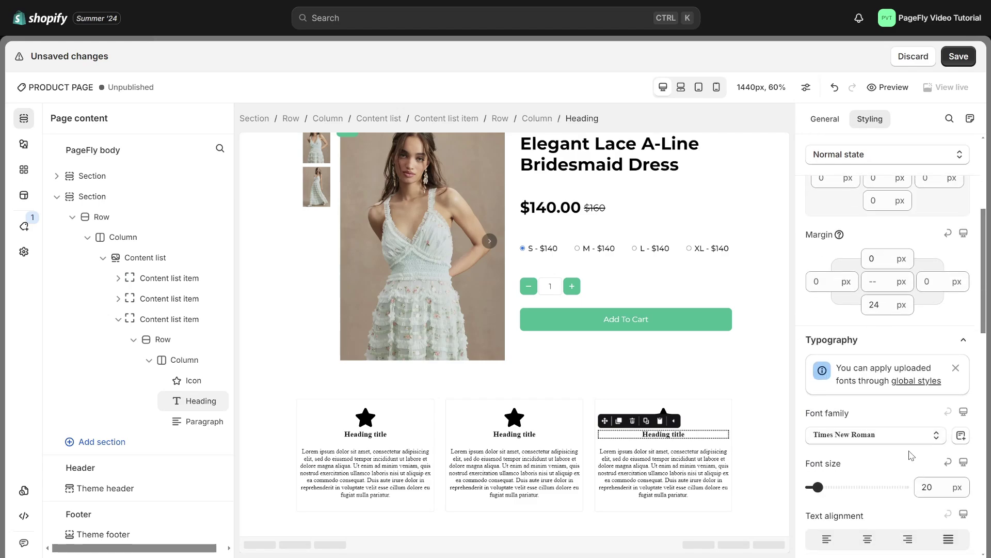
drag(824, 489, 821, 487)
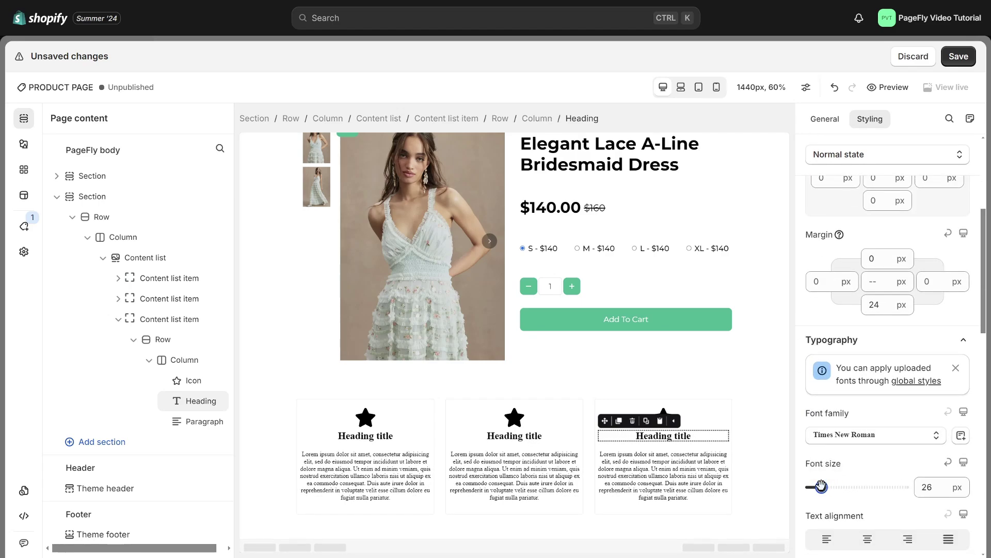
Add a section template from the Trust badge category to the page
click(780, 538)
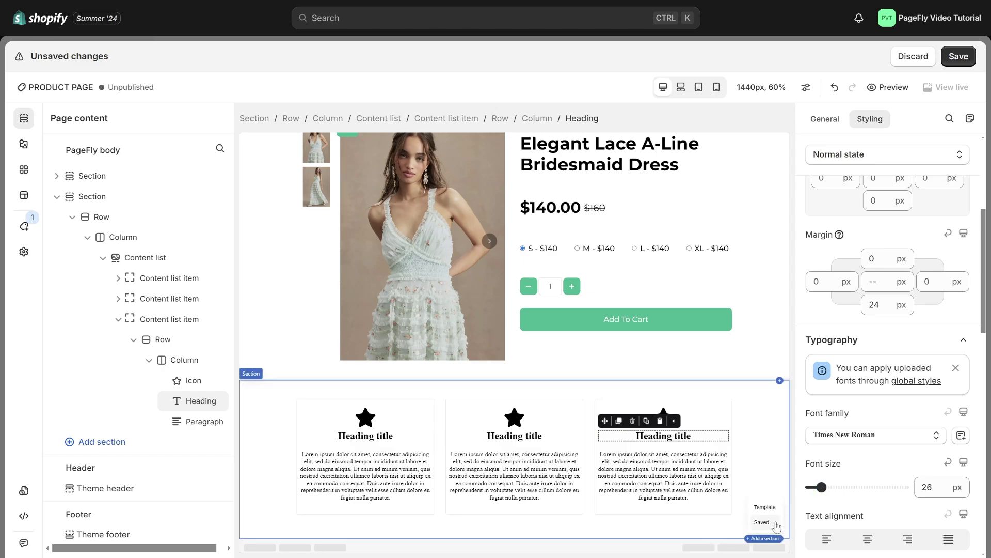
click(770, 517)
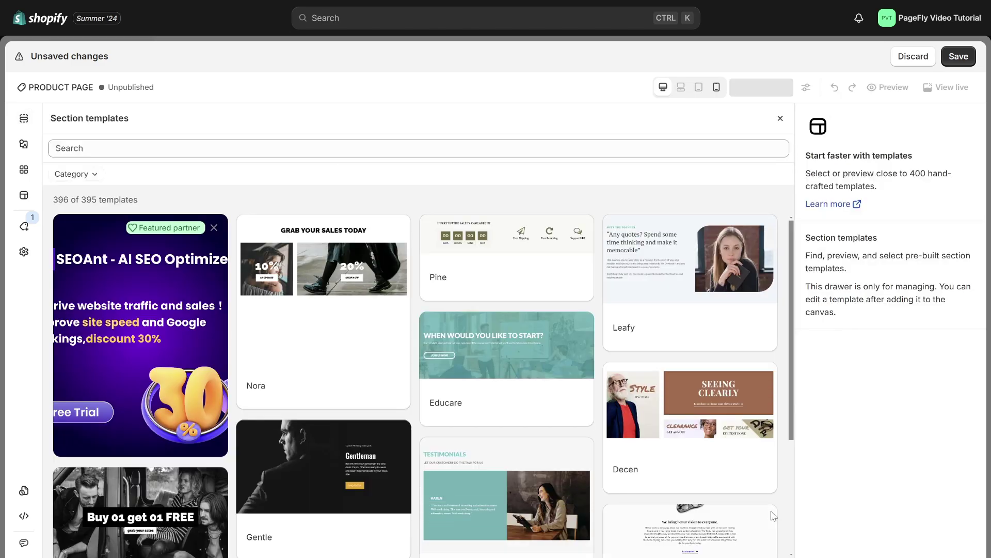
click(88, 173)
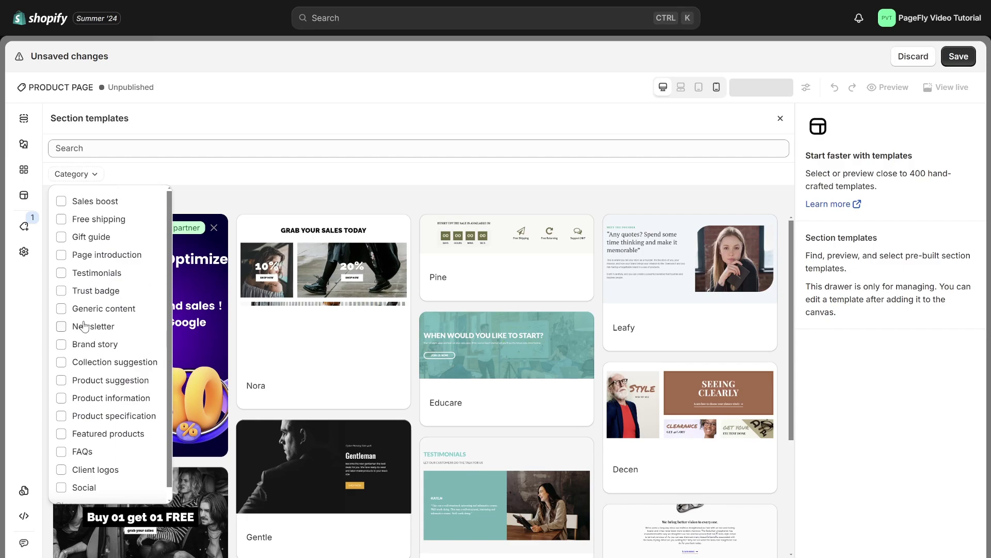
click(61, 290)
click(308, 198)
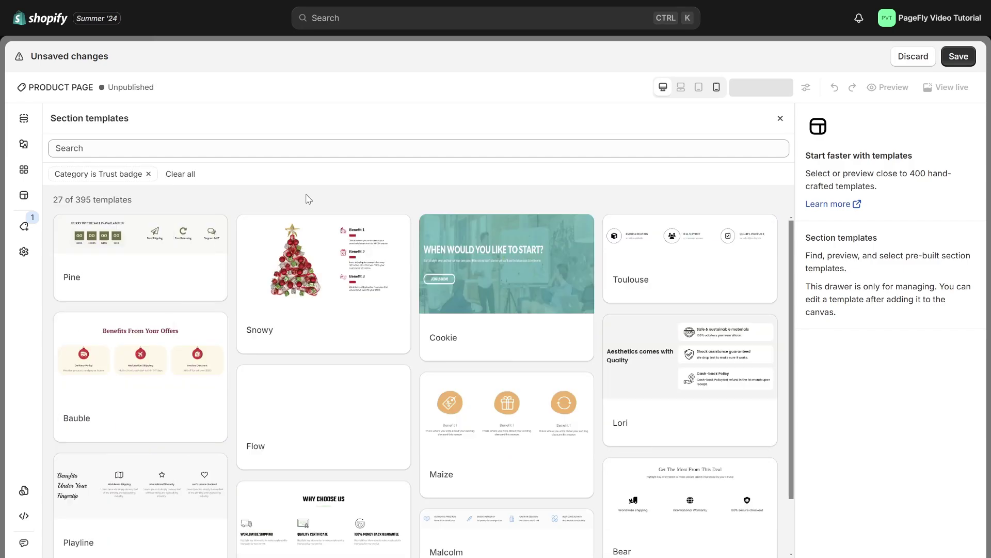
scroll(511, 371, down, 5)
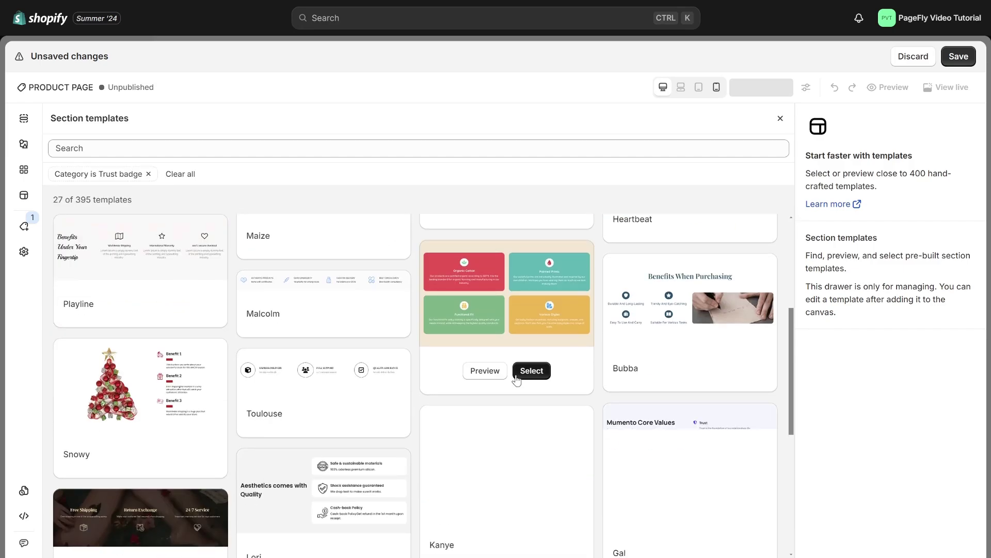
scroll(516, 379, down, 5)
click(532, 457)
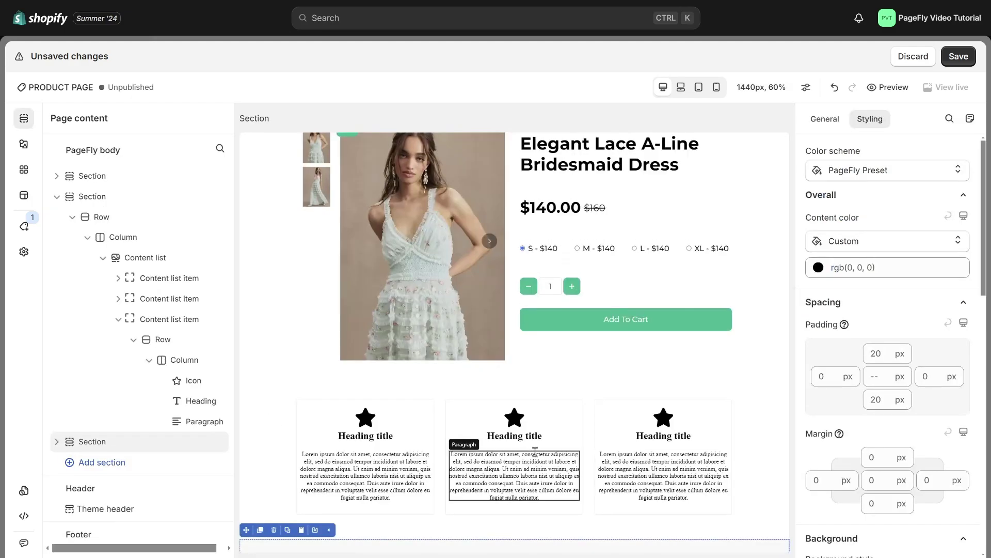
Delete the star content list section, keeping the Why choose us section
click(754, 392)
click(274, 265)
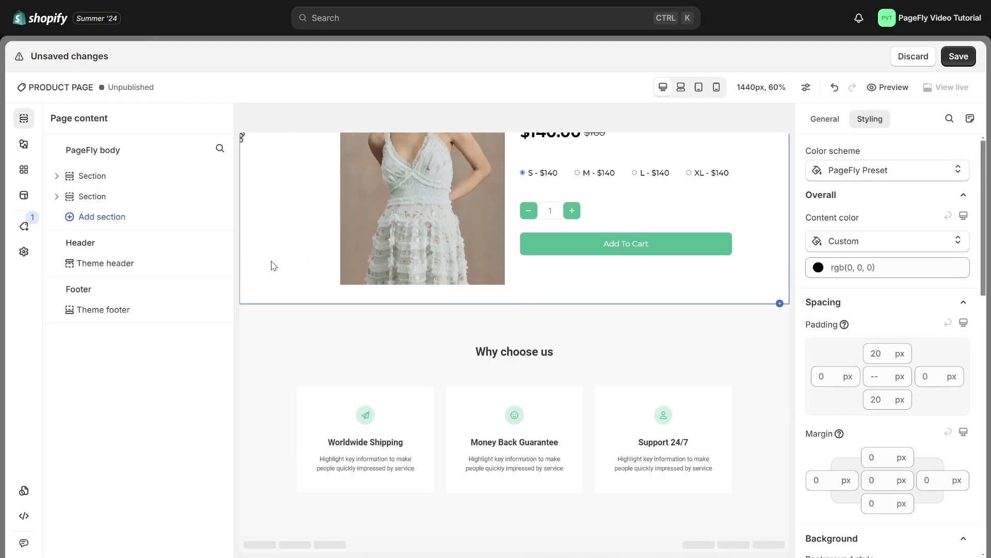
click(765, 371)
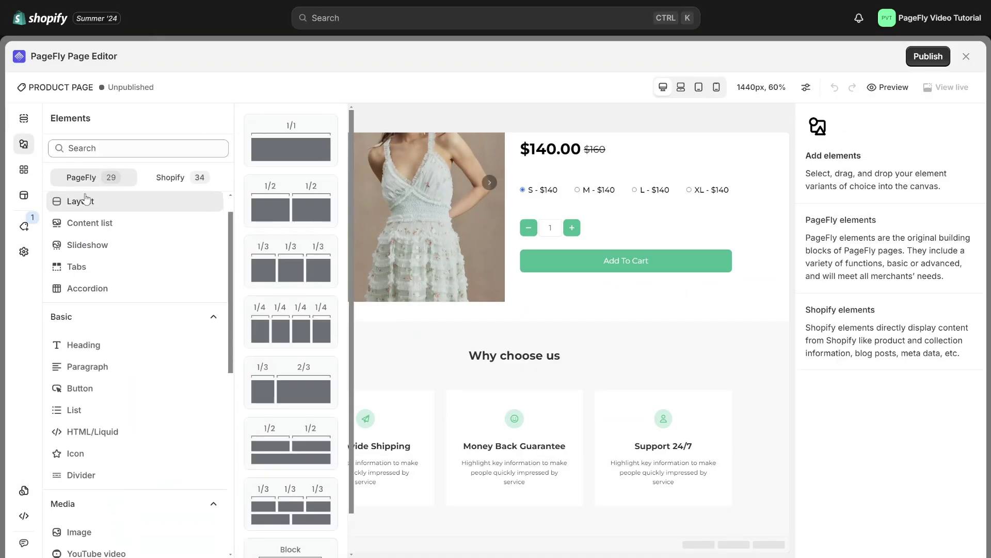
Place a heading below Why choose us and retype its text as 'Hot Deal'
click(126, 342)
drag(273, 153, 470, 537)
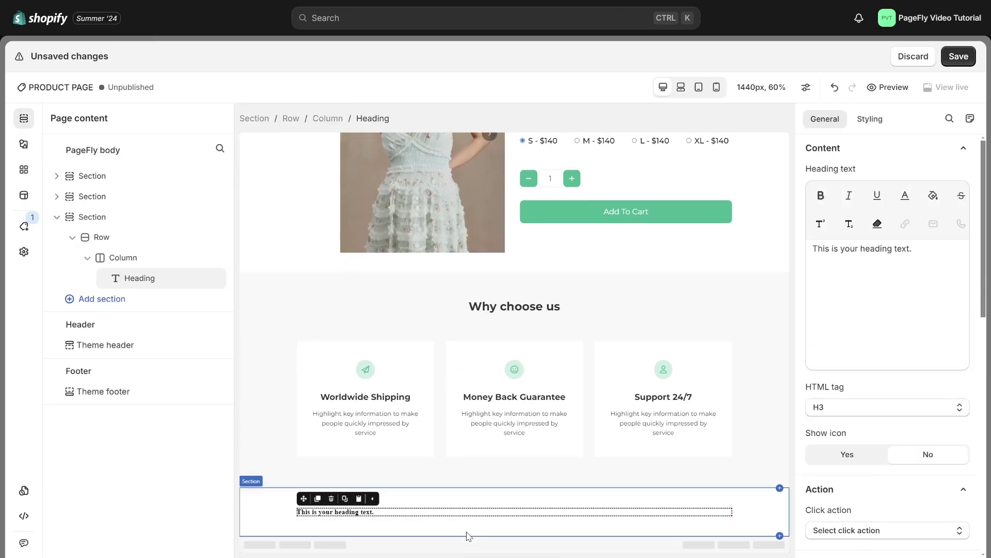
drag(940, 257, 803, 243)
text(Hot Deal)
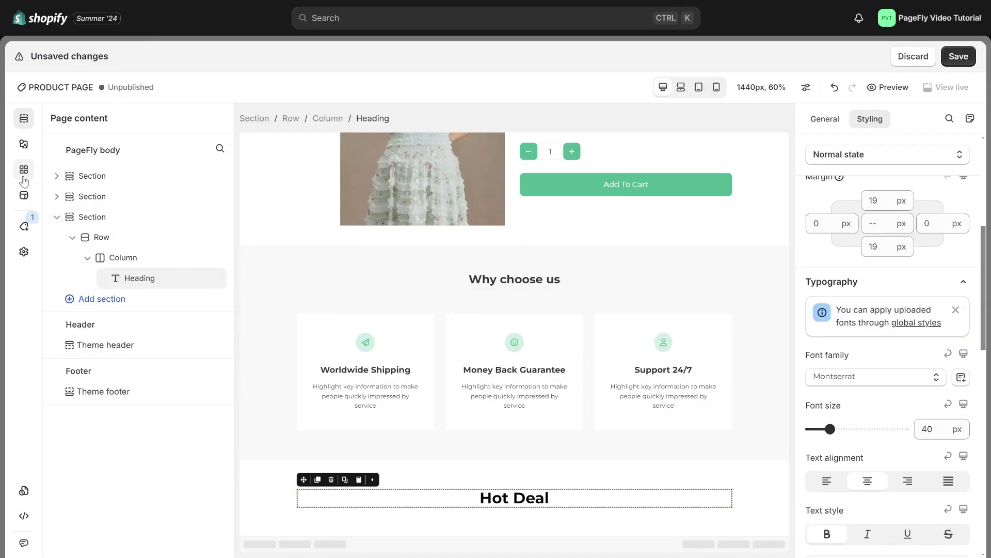
click(23, 143)
click(169, 182)
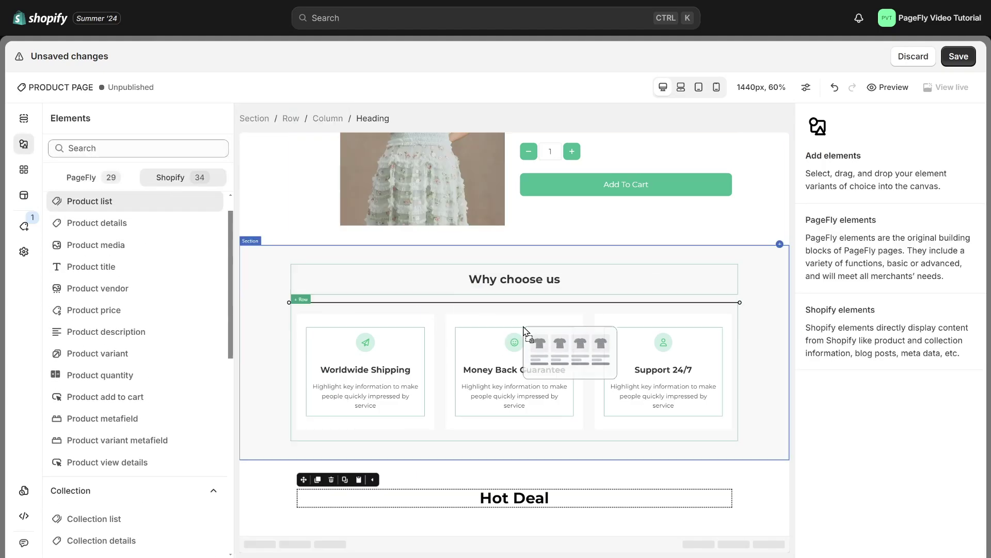
Drop a product list under Hot Deal, sourcing products from the For Women custom collection
drag(524, 329, 561, 389)
scroll(562, 514, down, 1)
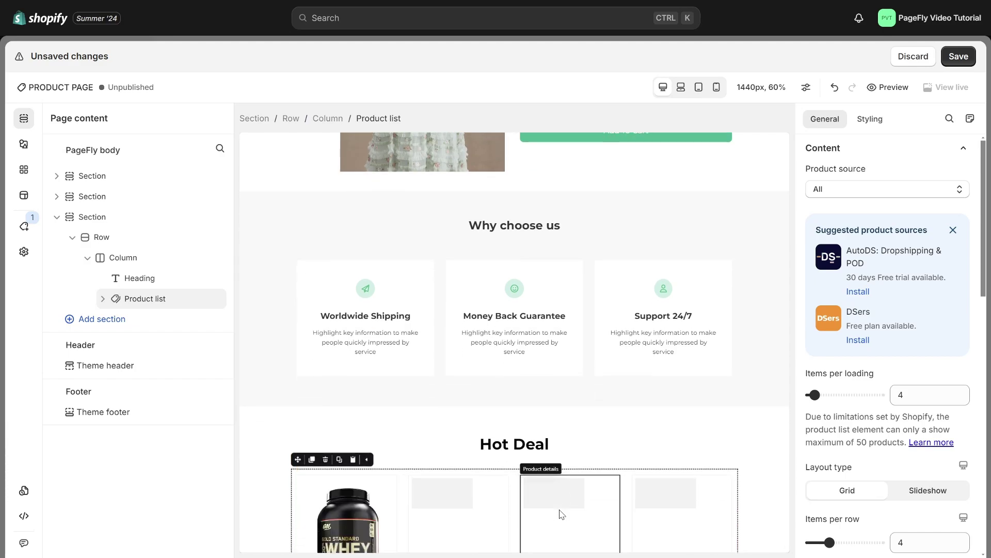
scroll(562, 513, down, 3)
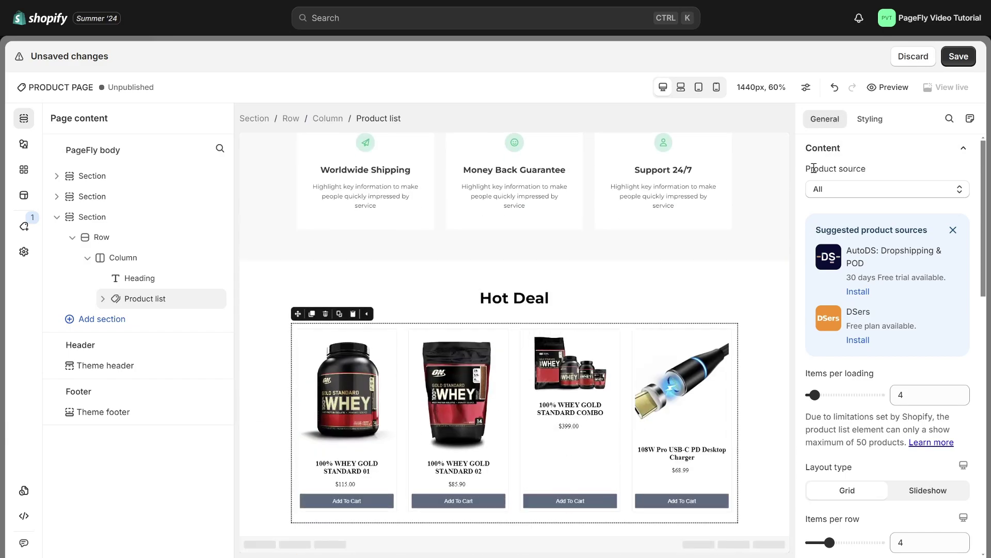
click(856, 186)
click(890, 237)
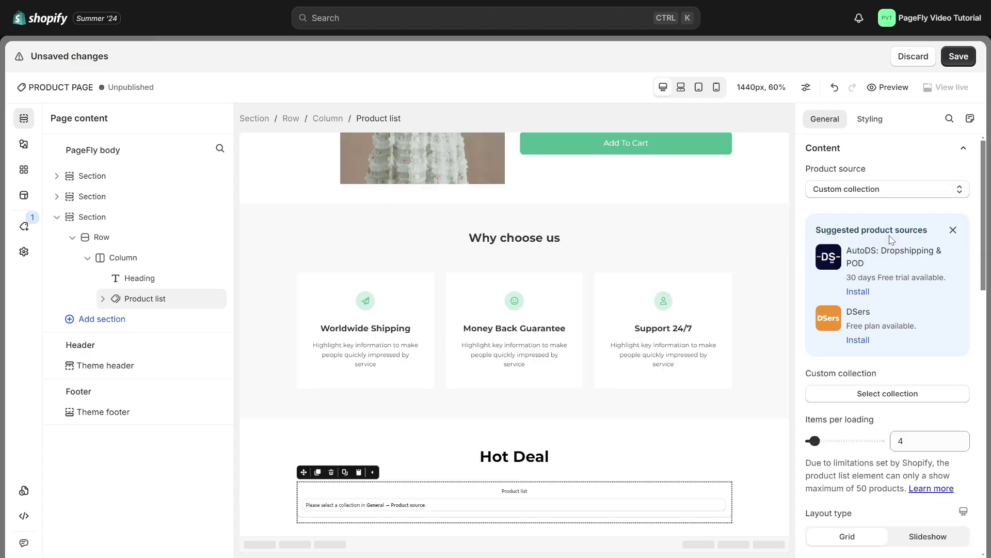
click(883, 392)
scroll(413, 356, down, 6)
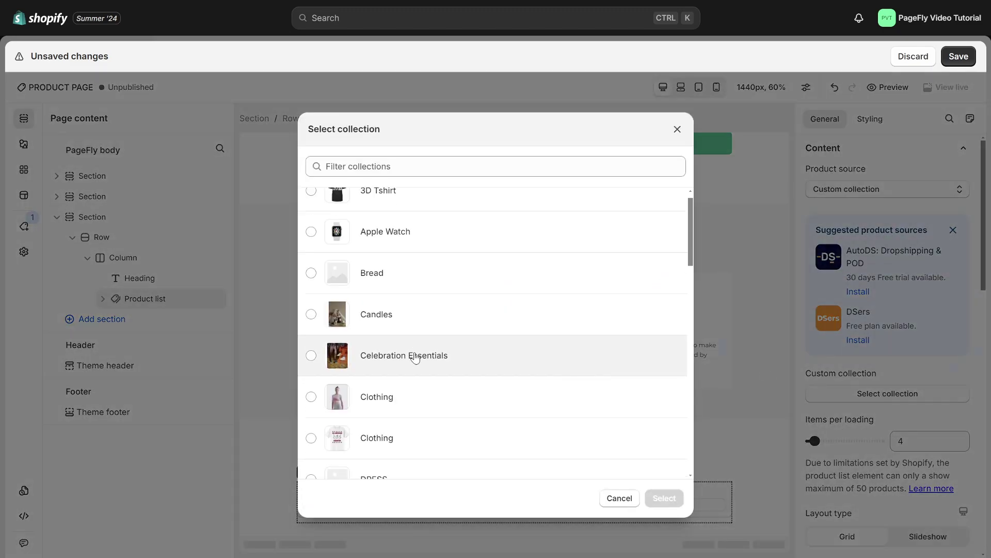
scroll(415, 357, down, 3)
click(415, 347)
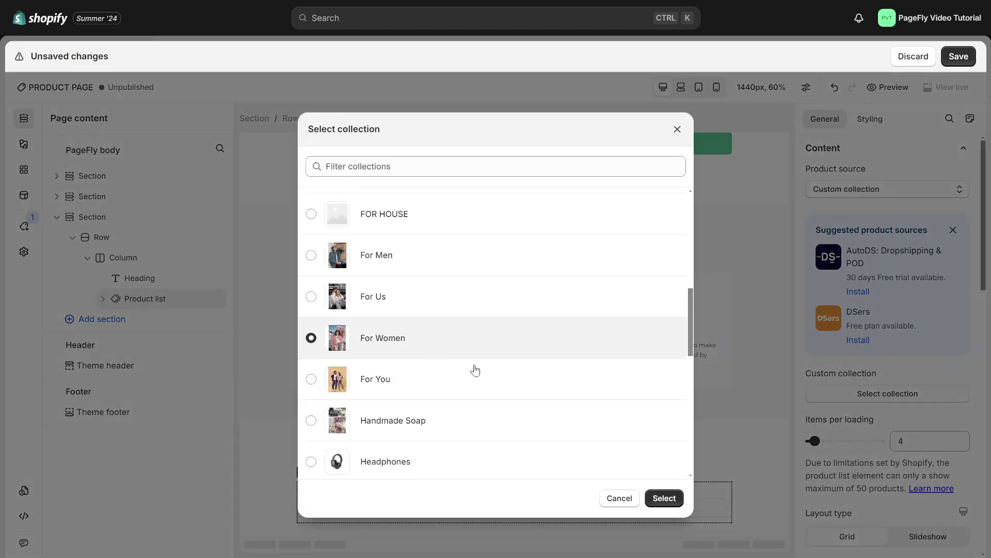
click(665, 497)
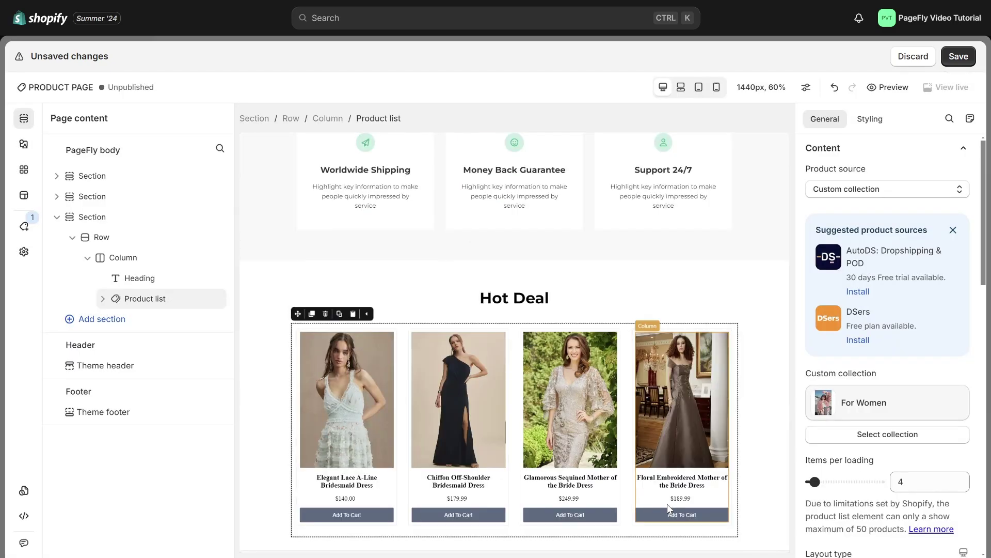
Set the Hot Deal product list layout to Slideshow with Display partial items on
scroll(853, 427, down, 5)
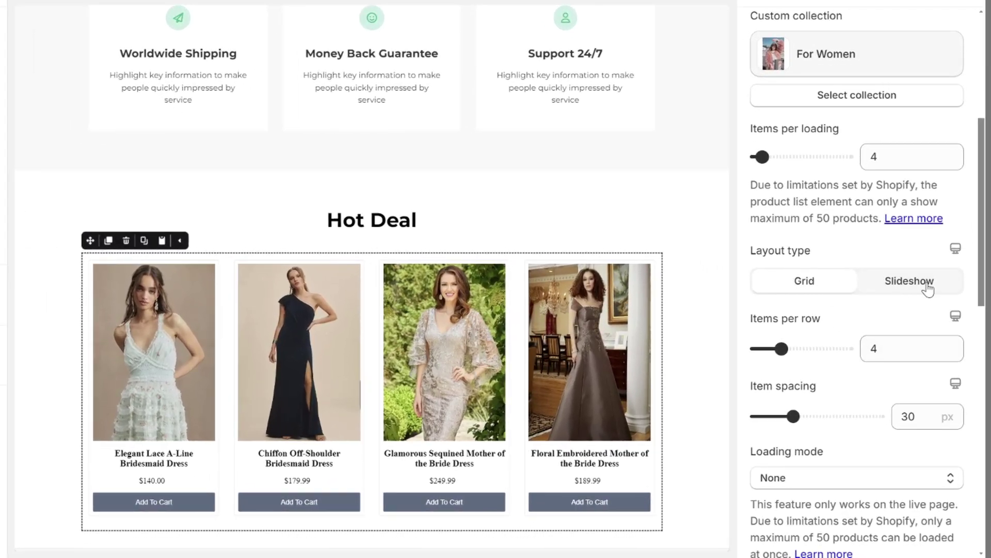
click(890, 288)
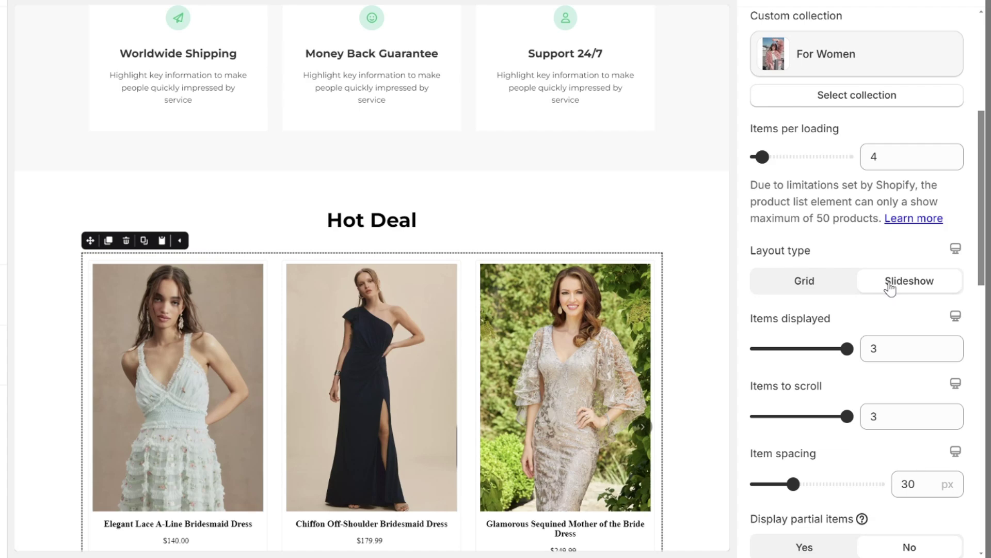
scroll(890, 288, down, 7)
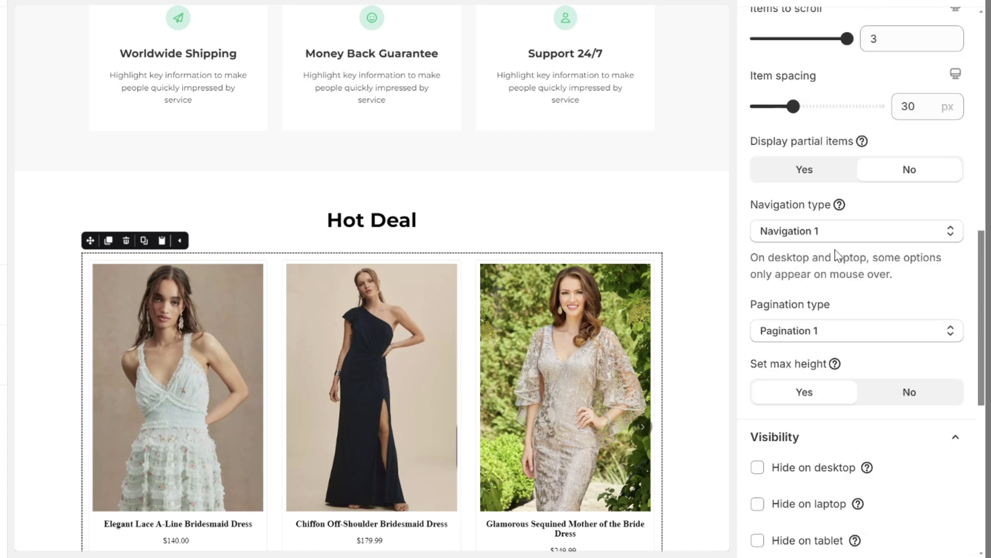
click(797, 181)
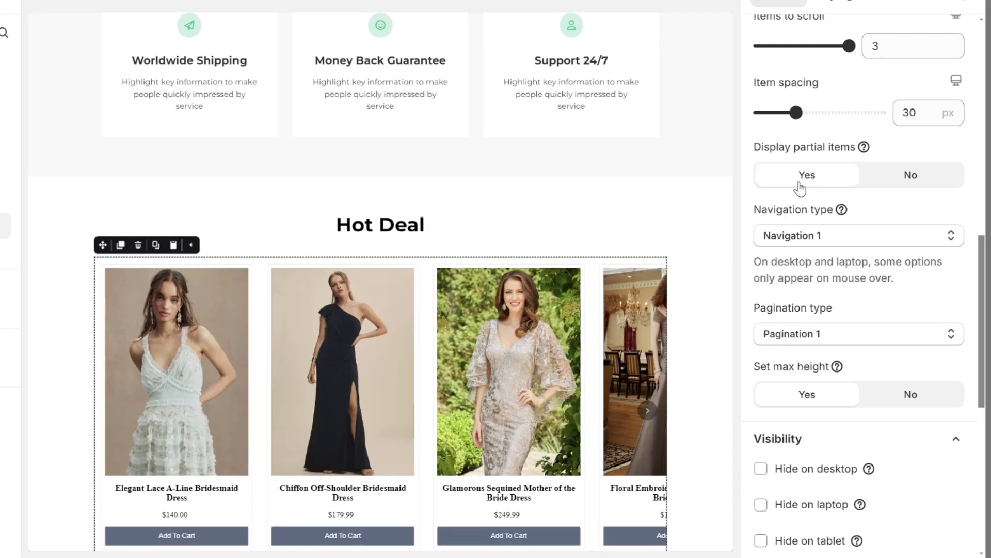
click(863, 123)
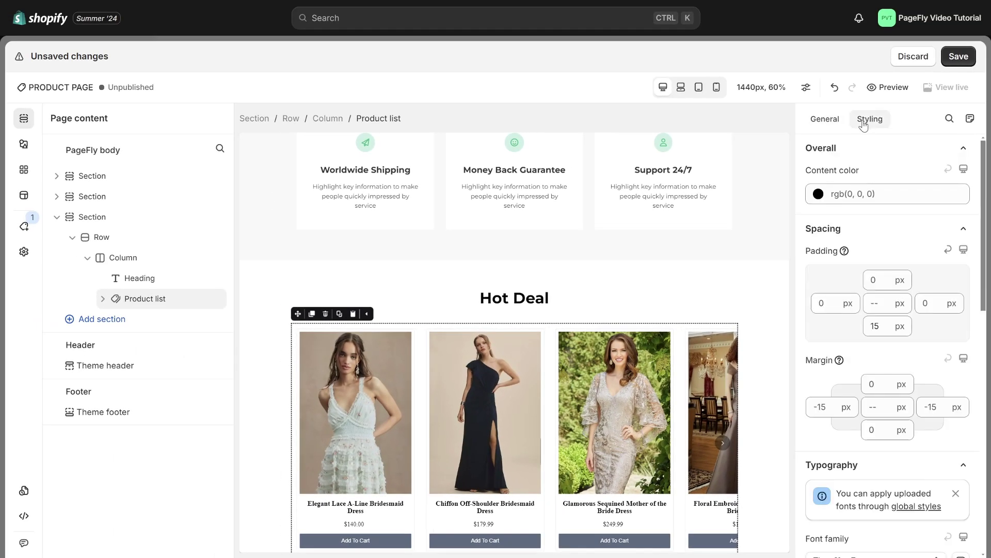
scroll(898, 357, down, 5)
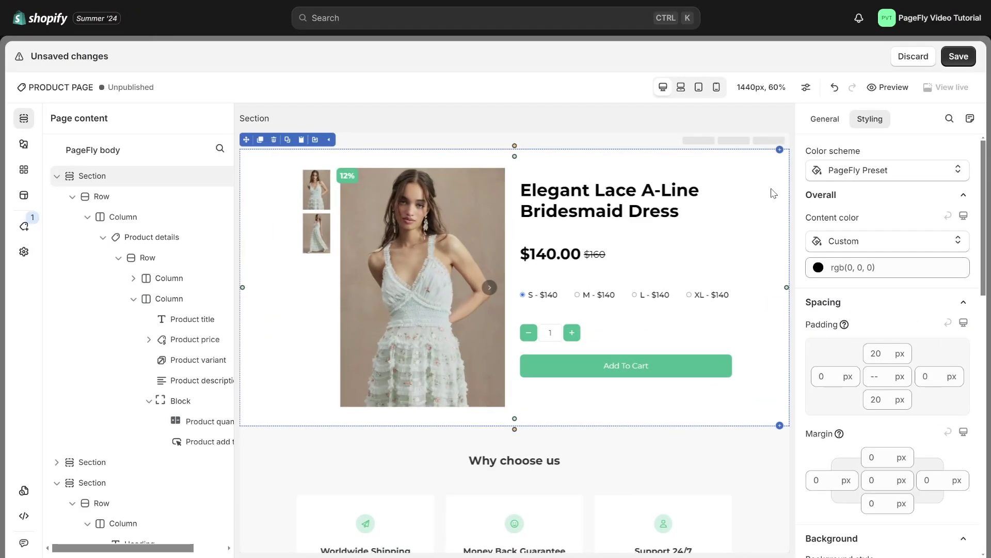
Save PRODUCT PAGE and confirm publishing it through the publish dialog
scroll(697, 294, down, 7)
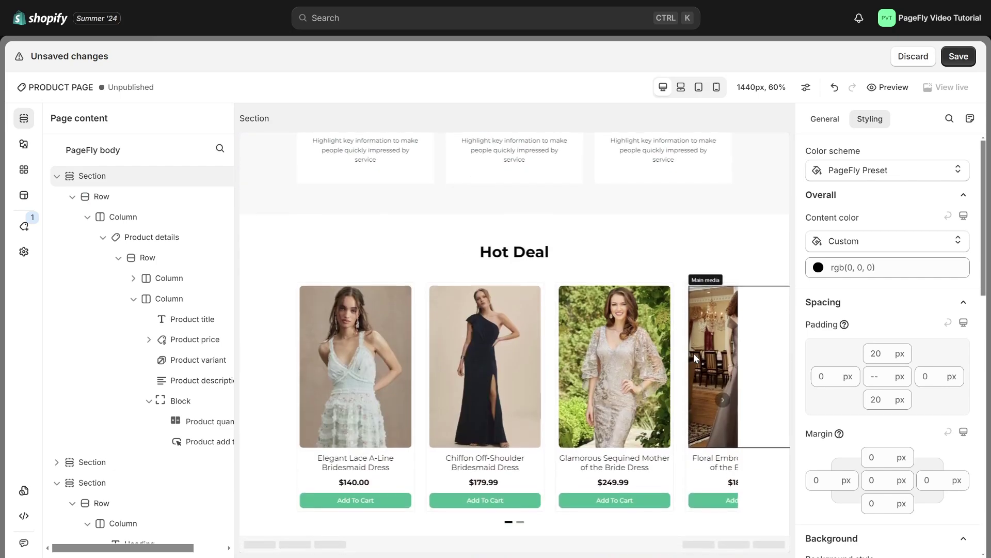
click(957, 57)
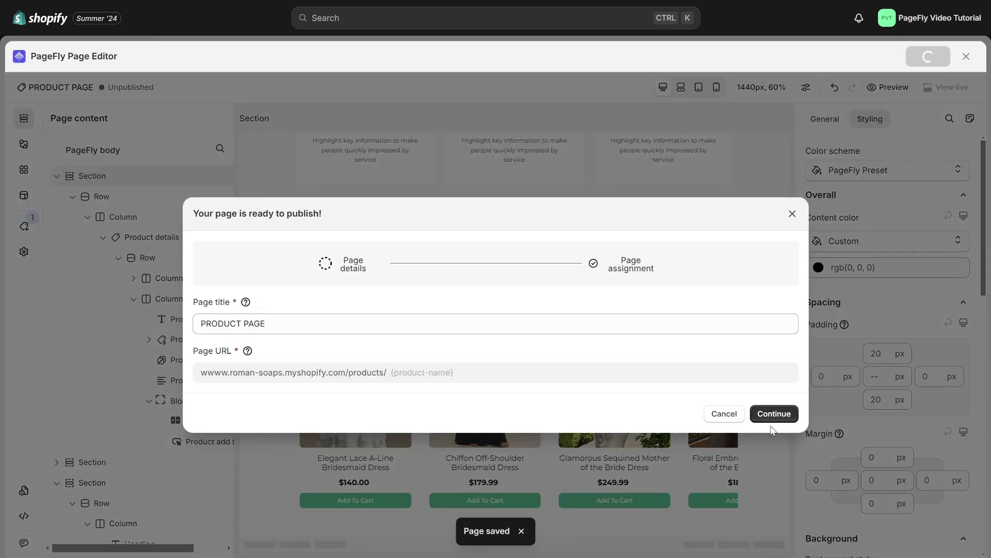
click(772, 416)
click(777, 519)
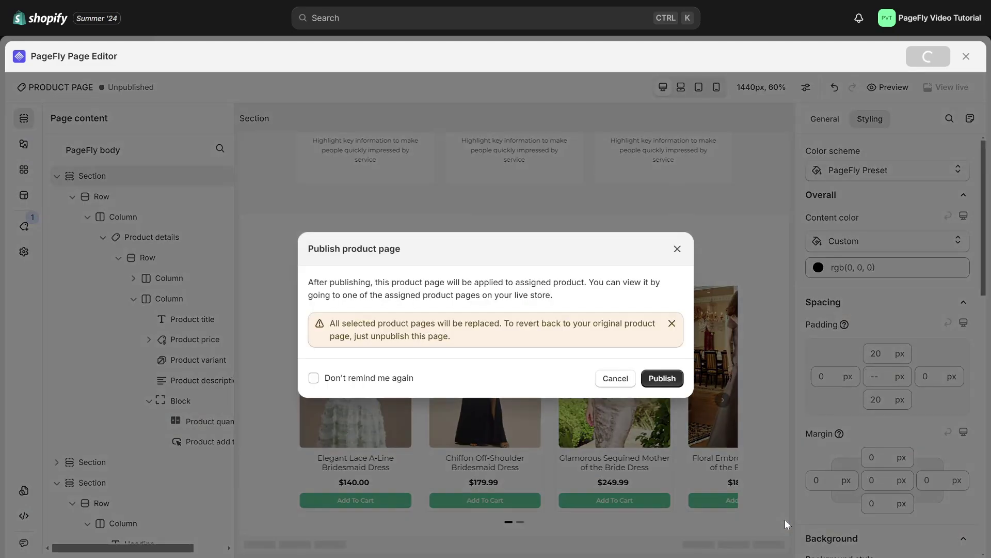
click(664, 379)
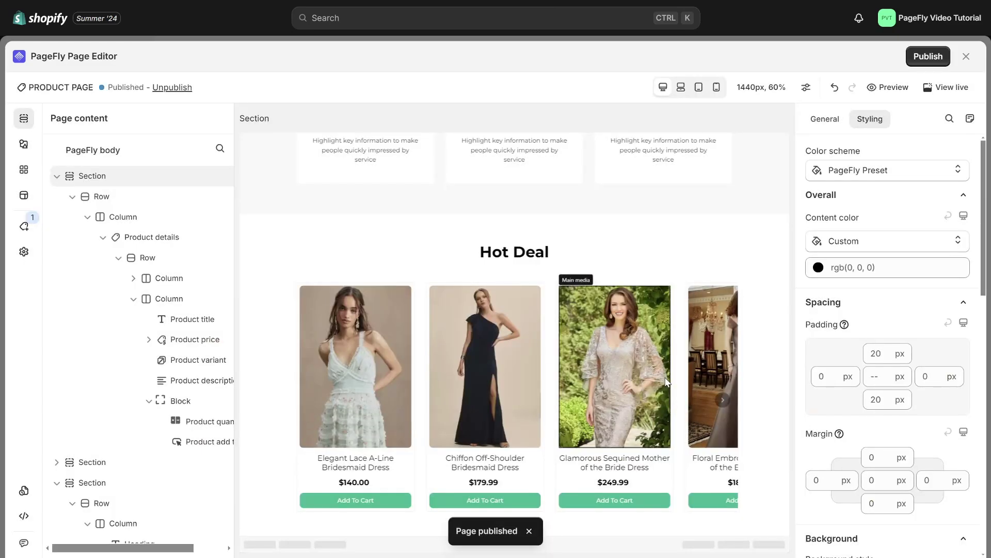
Review the live product page, then open its pf-e543ac7f template in the theme editor
click(951, 87)
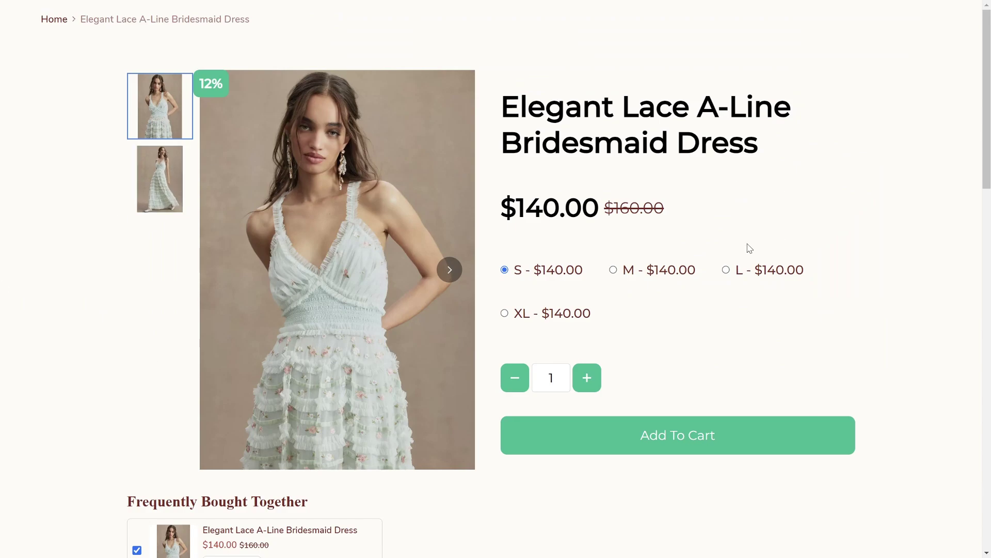
scroll(774, 240, down, 15)
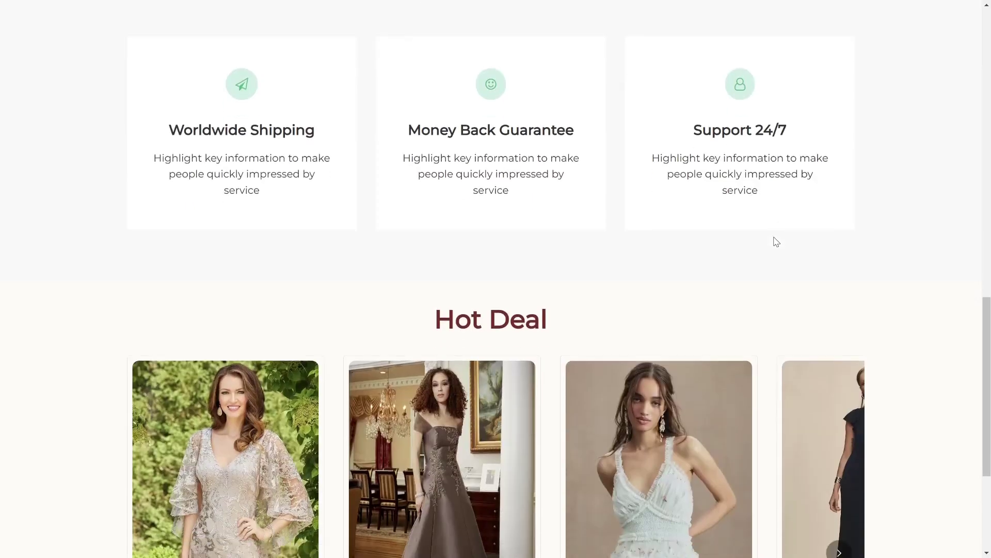
scroll(776, 241, down, 4)
scroll(776, 242, down, 2)
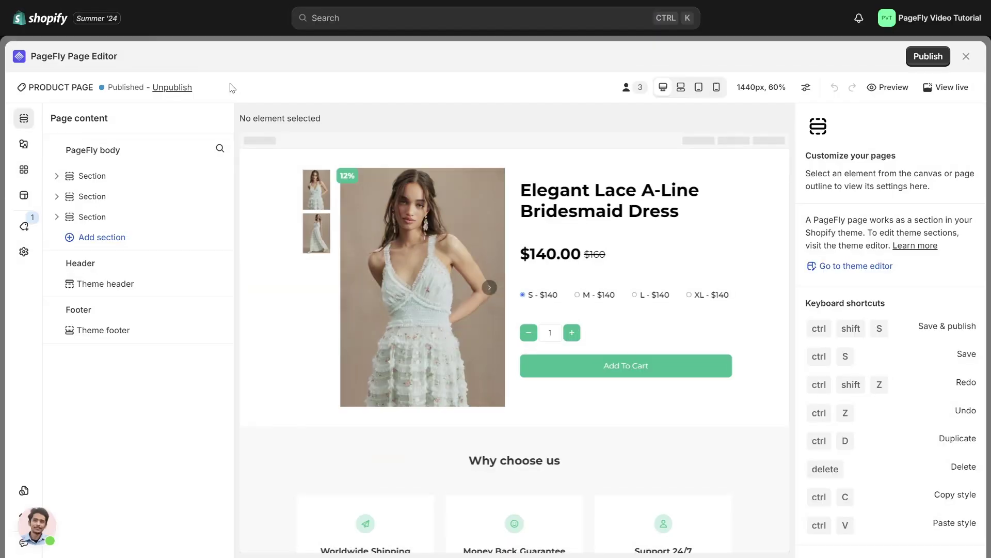
click(24, 251)
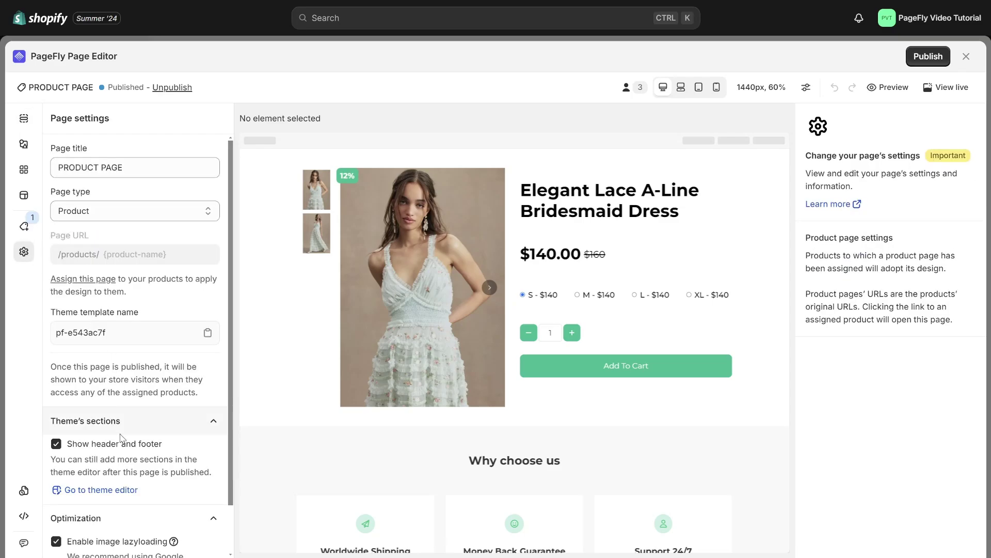
click(98, 490)
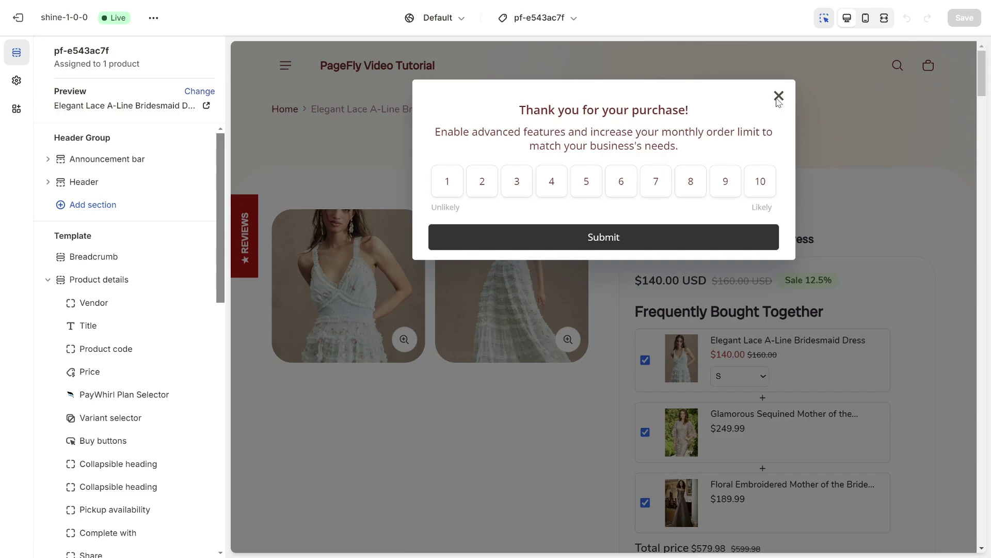
Dismiss the thank-you feedback and review popups covering the theme editor
click(777, 97)
scroll(191, 331, down, 1)
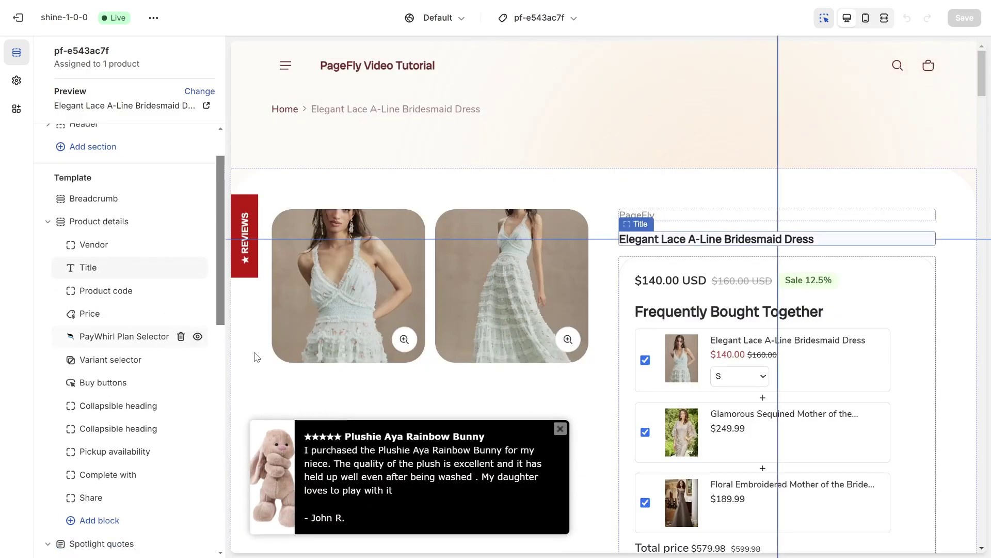
click(559, 430)
scroll(125, 354, down, 8)
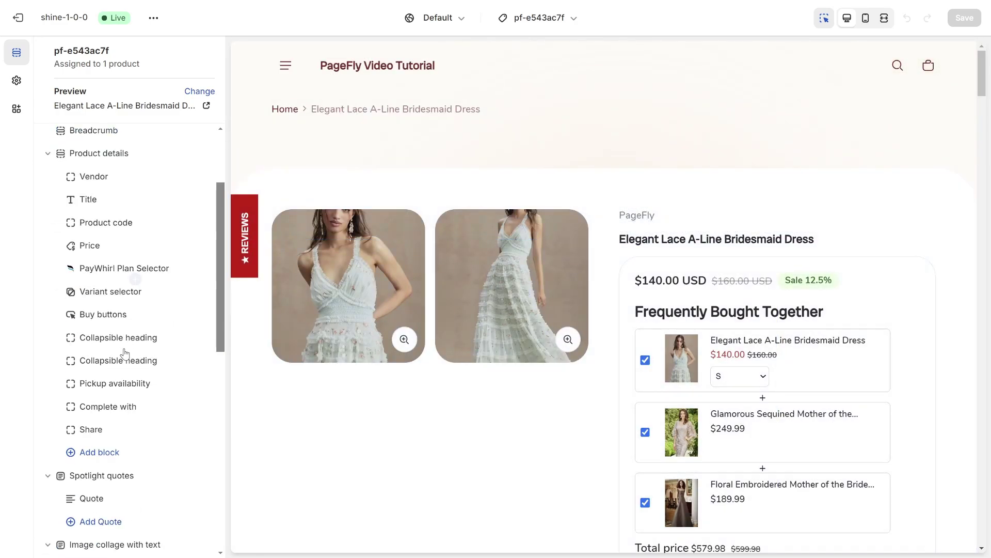
scroll(125, 353, down, 1)
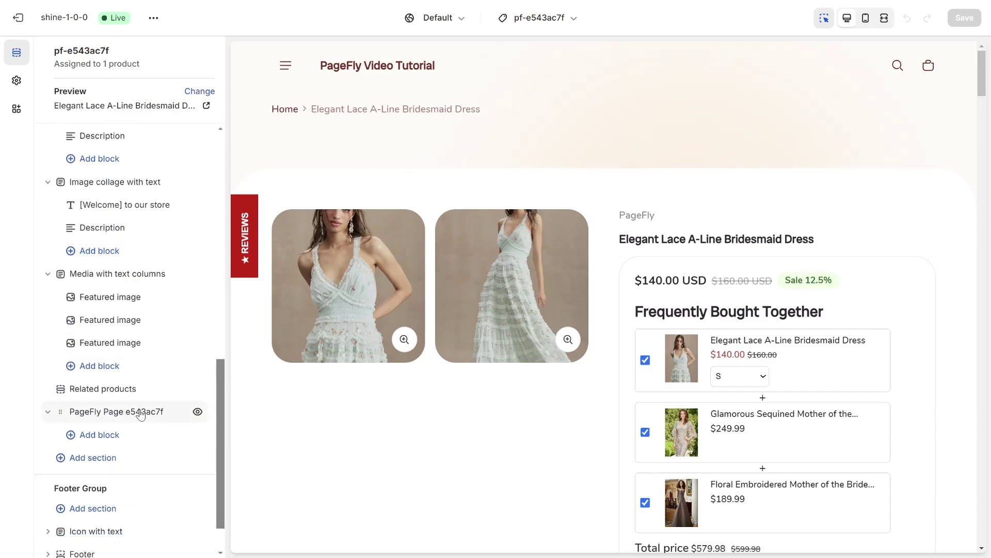
Hide the Product details, Spotlight quotes and both Image collage with text sections
mouse_move(139, 413)
scroll(129, 361, up, 10)
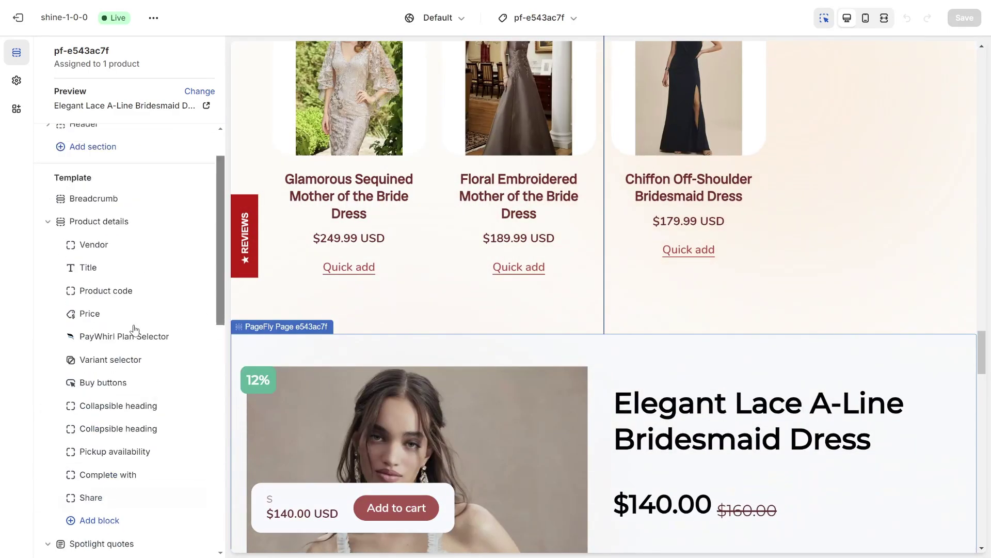
mouse_move(140, 281)
click(197, 280)
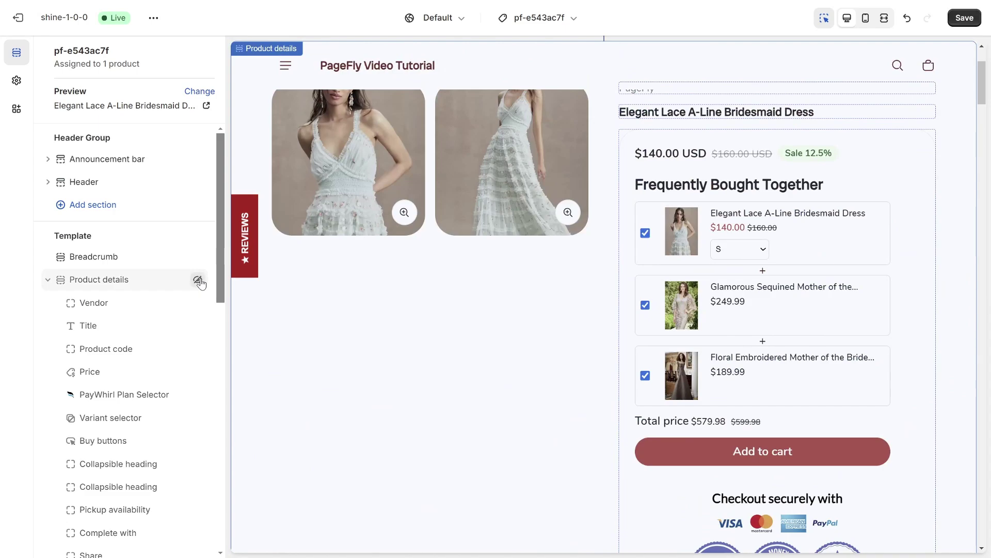
scroll(154, 330, down, 4)
click(198, 370)
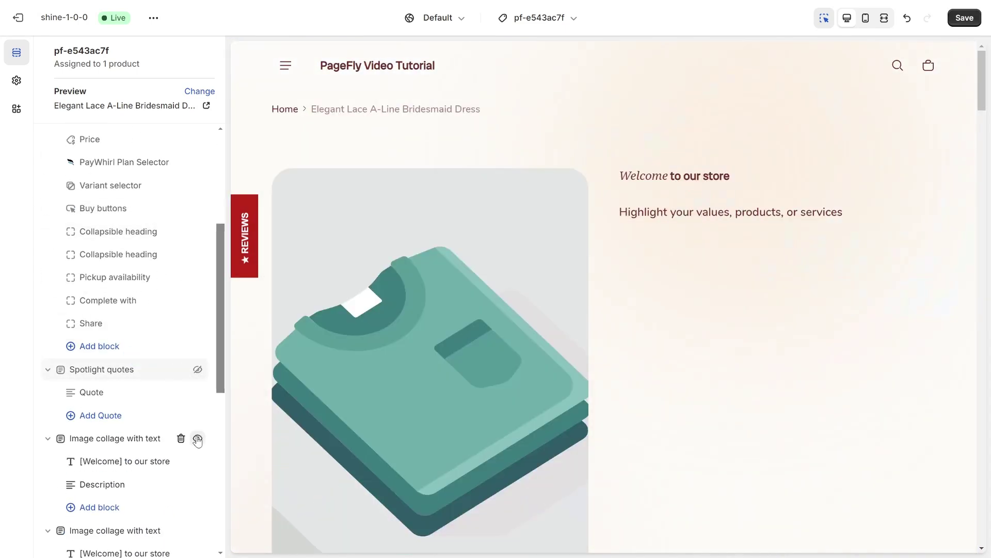
click(197, 438)
scroll(186, 444, down, 5)
click(197, 414)
Hide Media with text columns, Related products and Icon with text, then save the template
scroll(186, 393, down, 4)
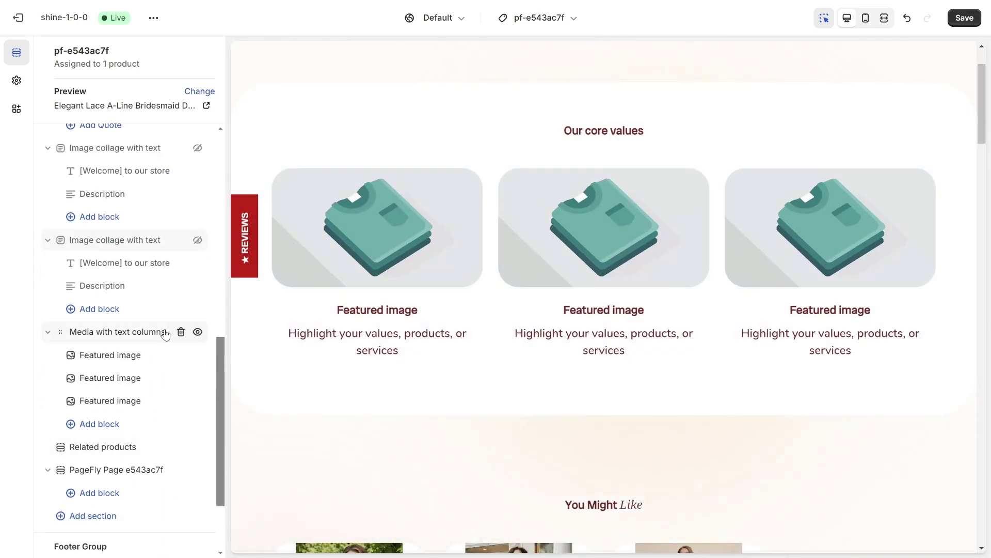
click(198, 332)
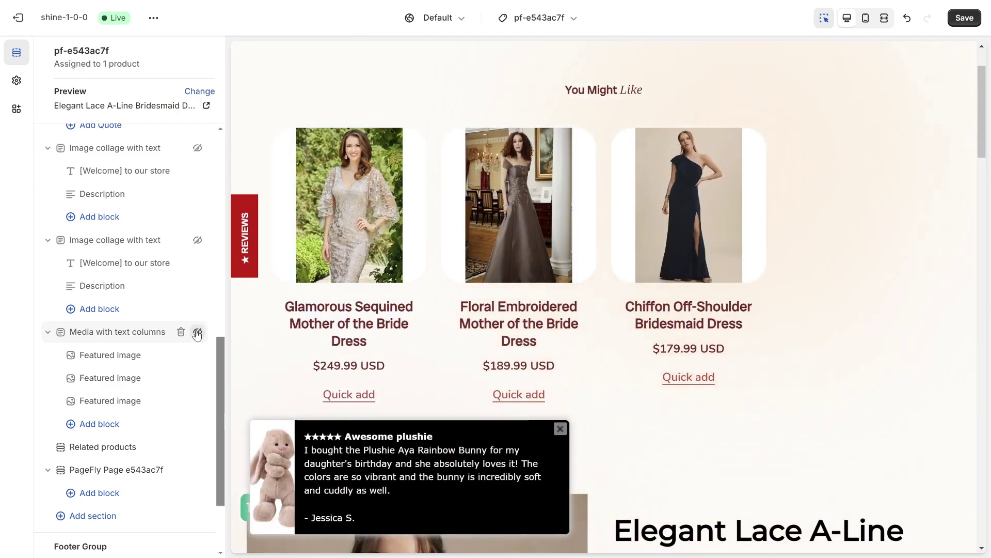
click(197, 447)
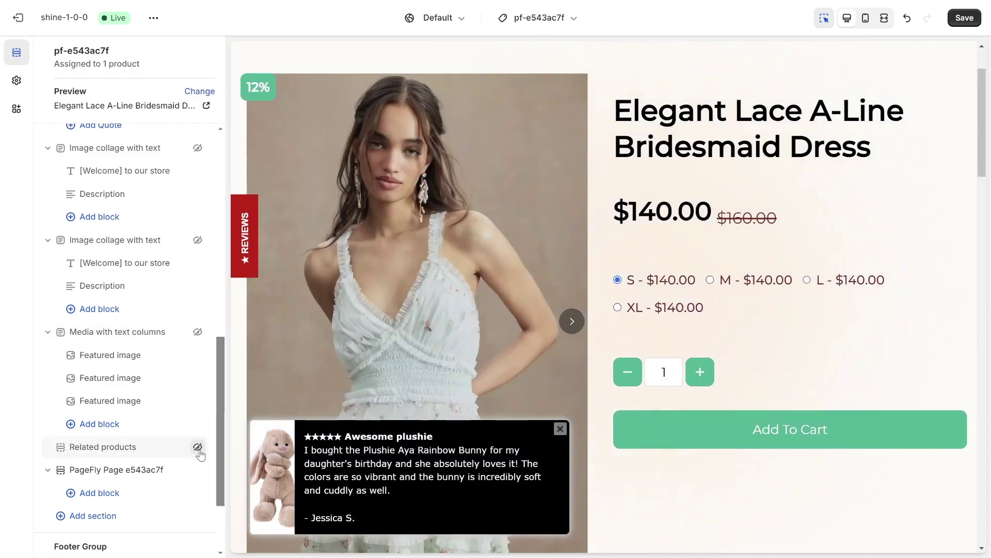
scroll(155, 459, down, 3)
click(198, 481)
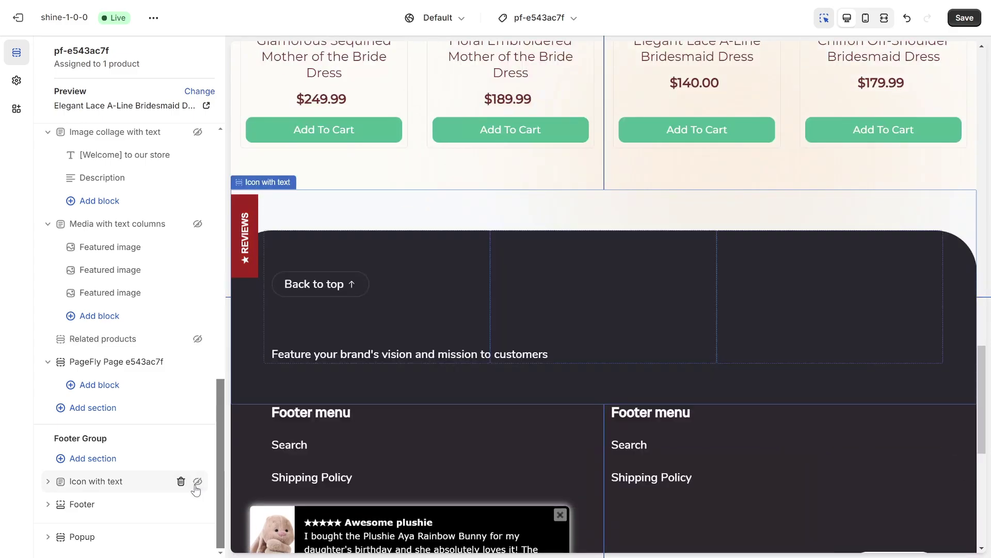
mouse_move(155, 364)
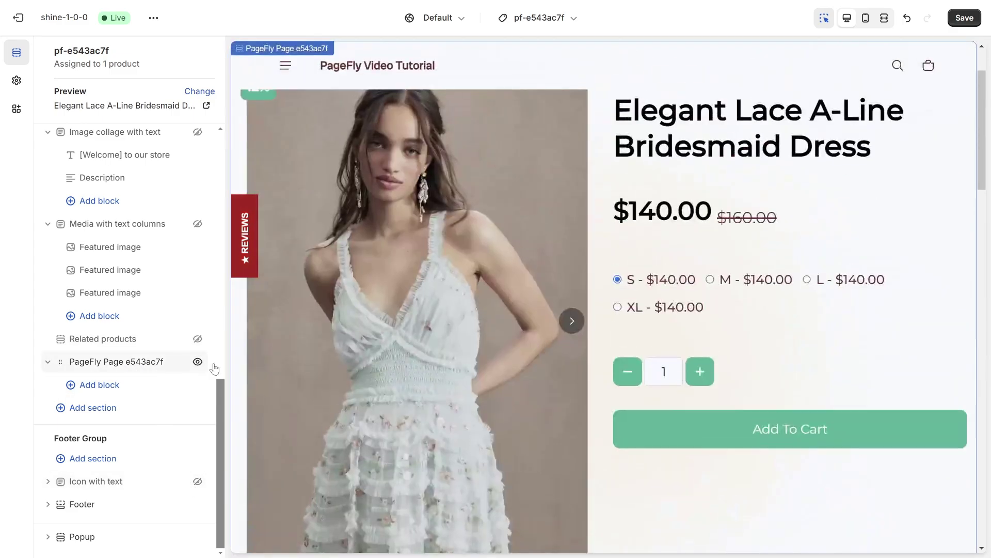
scroll(754, 253, down, 15)
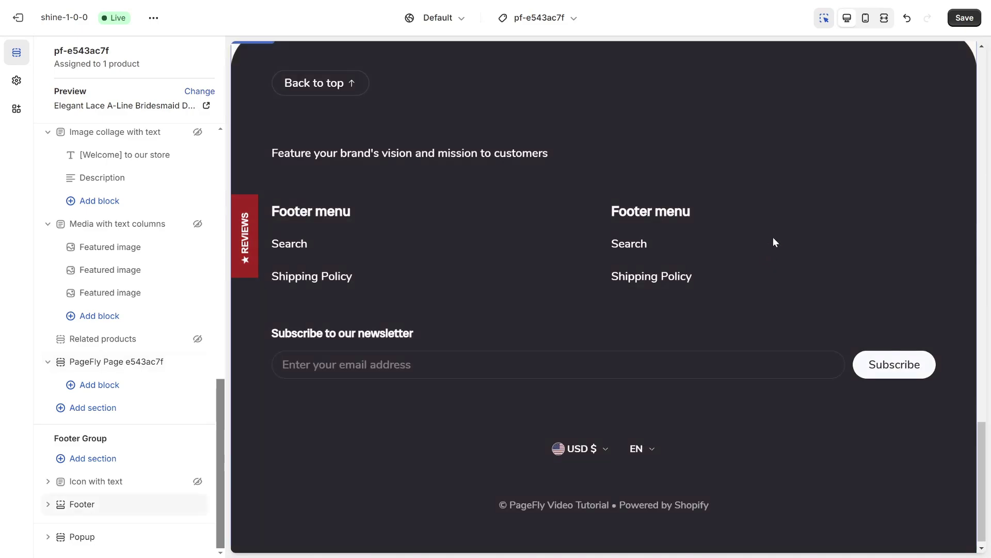
click(963, 22)
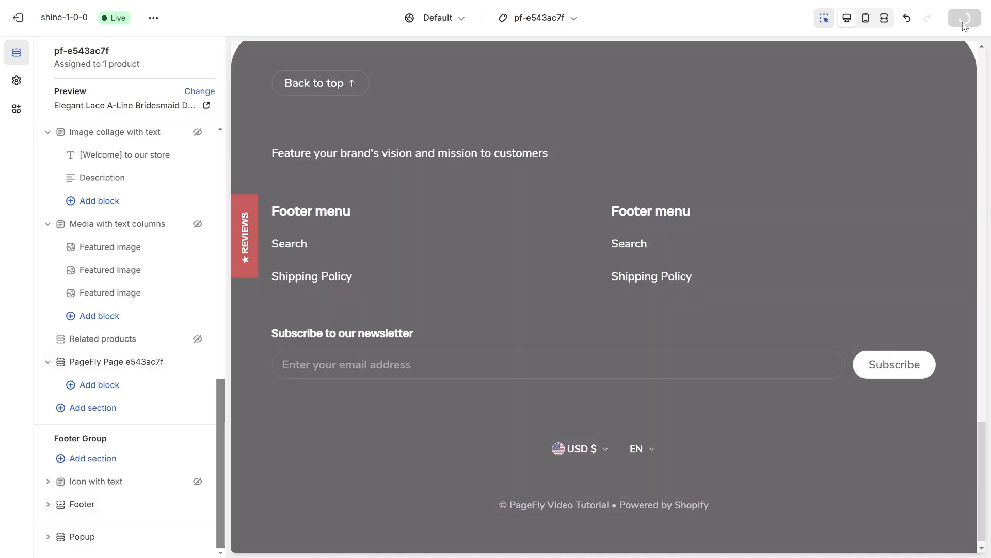